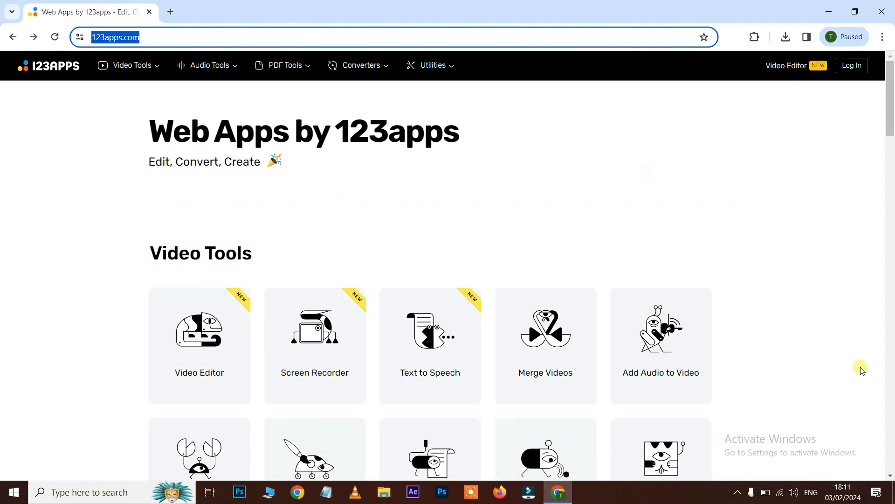
- Open the Video Editor from the 123apps tools page and start a new project
scroll(808, 218, "down", 20)
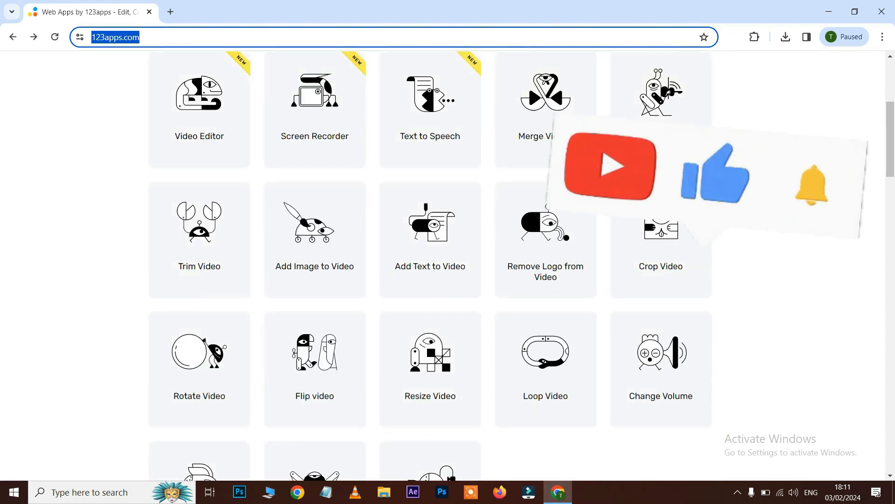
scroll(513, 233, "up", 20)
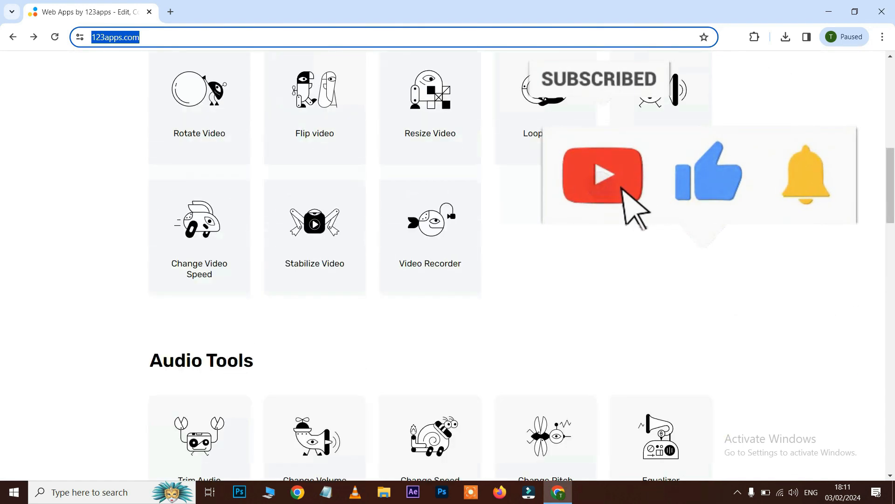
left_click(611, 240)
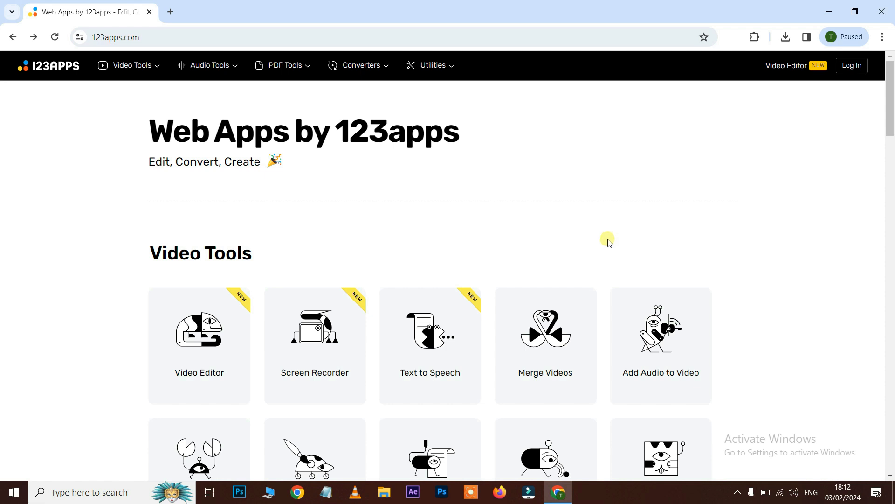
left_click(216, 364)
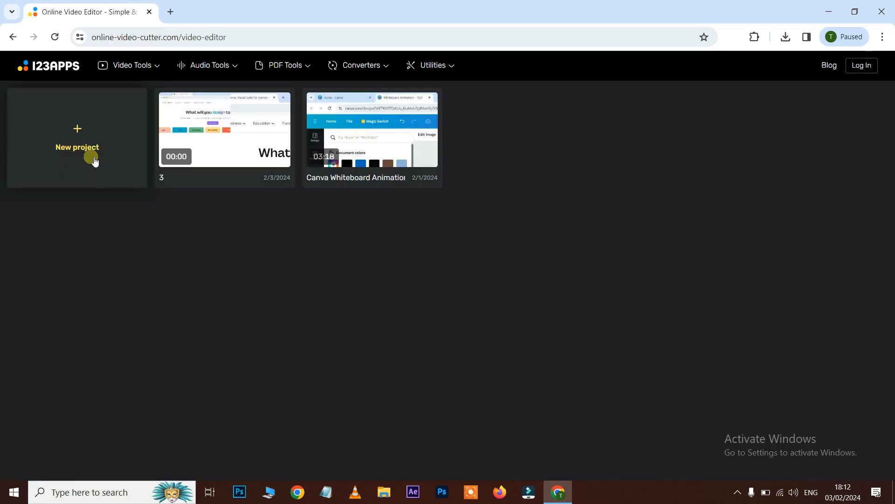
left_click(98, 149)
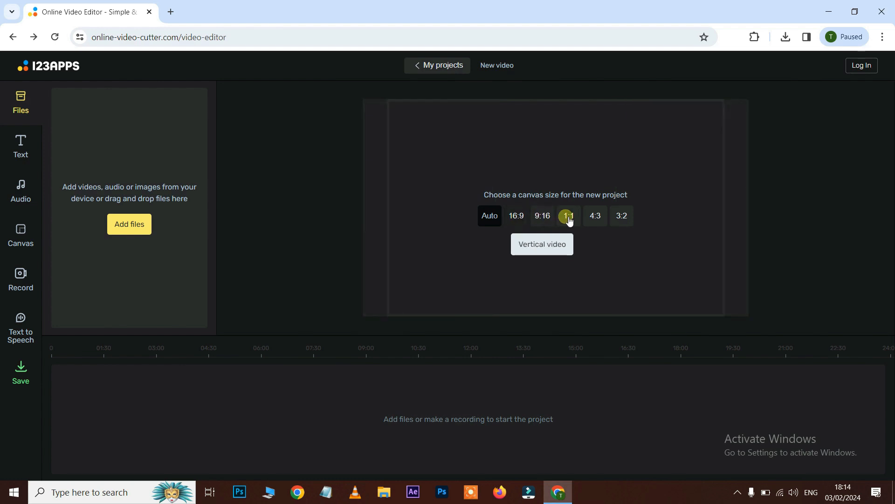
- Add the files Good_To_Go excellent and Edit Video to the project
left_click(136, 230)
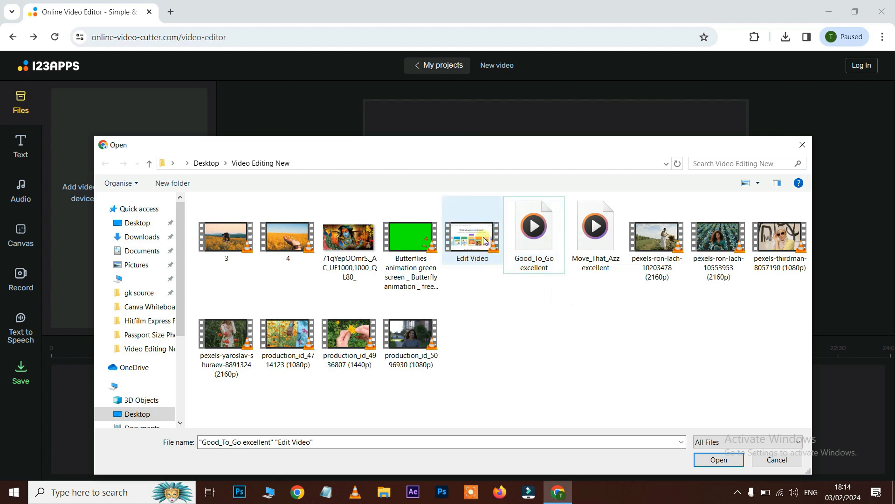
left_click(535, 240, "ctrl")
left_click(733, 460)
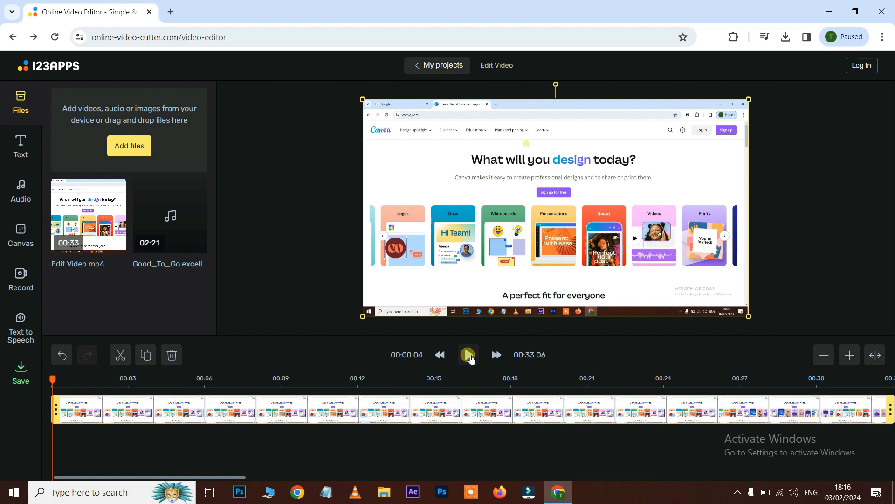
- Play back the video clip on the timeline to review its content
left_click(470, 356)
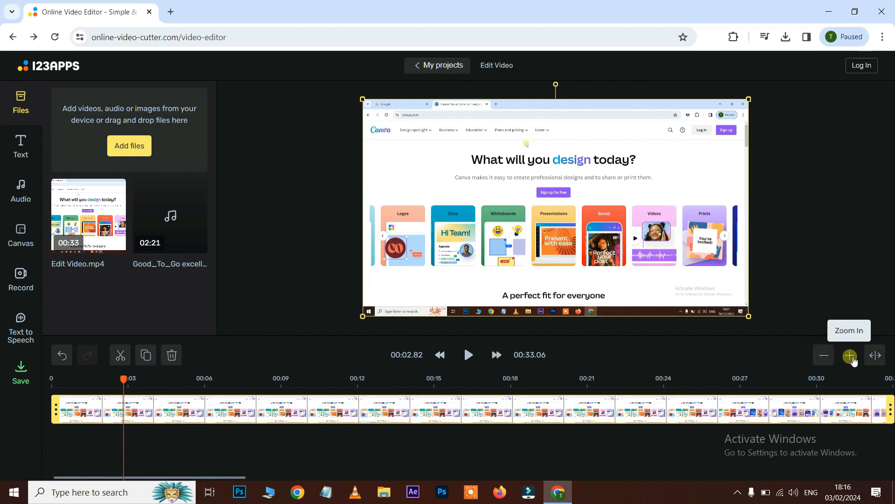
left_click(852, 358)
left_click(850, 357)
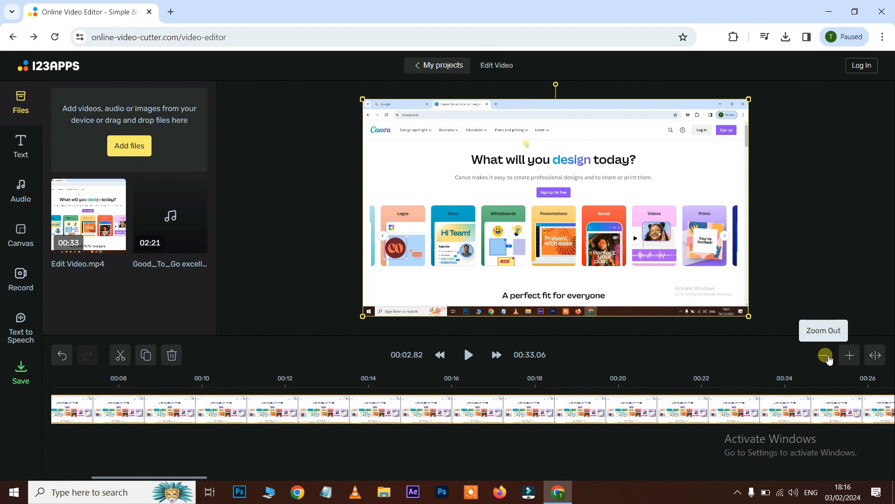
left_click(850, 356)
left_click(96, 477)
left_click_drag(168, 380, 738, 392)
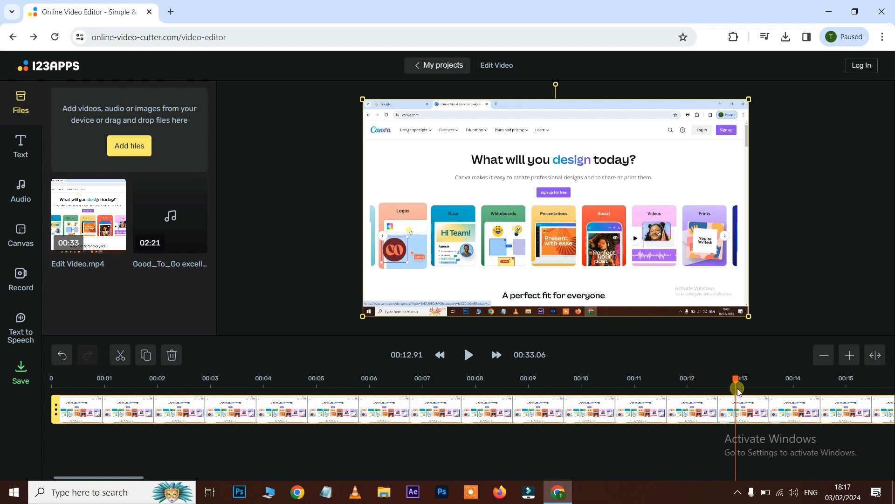
left_click_drag(738, 391, 25, 406)
key("space")
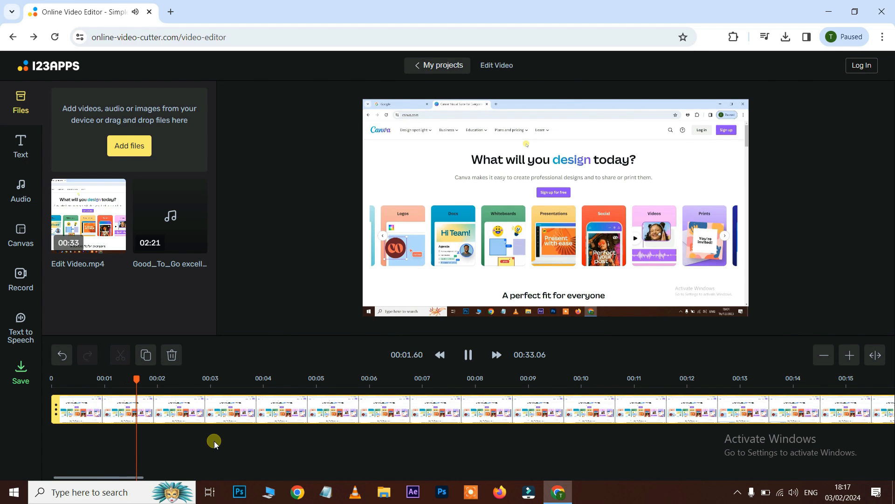
key("space")
- Split the clip at about 00:02.14 and delete the first segment
left_click_drag(185, 380, 170, 383)
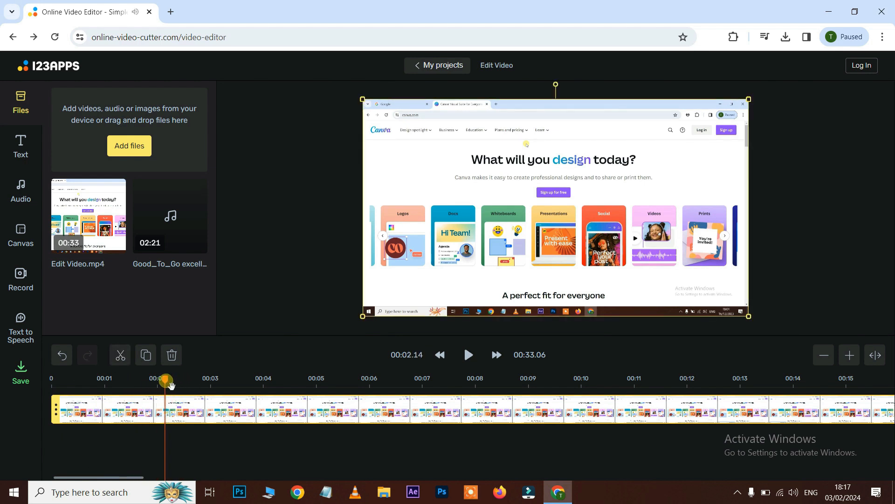
left_click(123, 356)
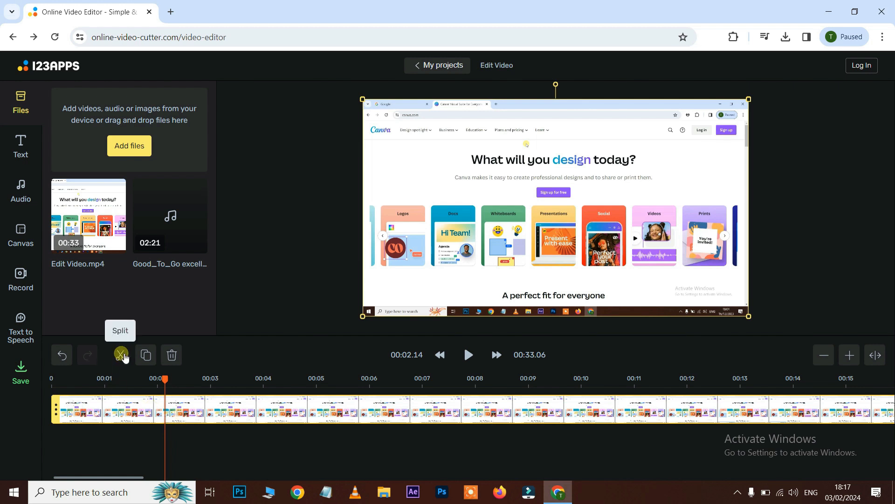
left_click(122, 356)
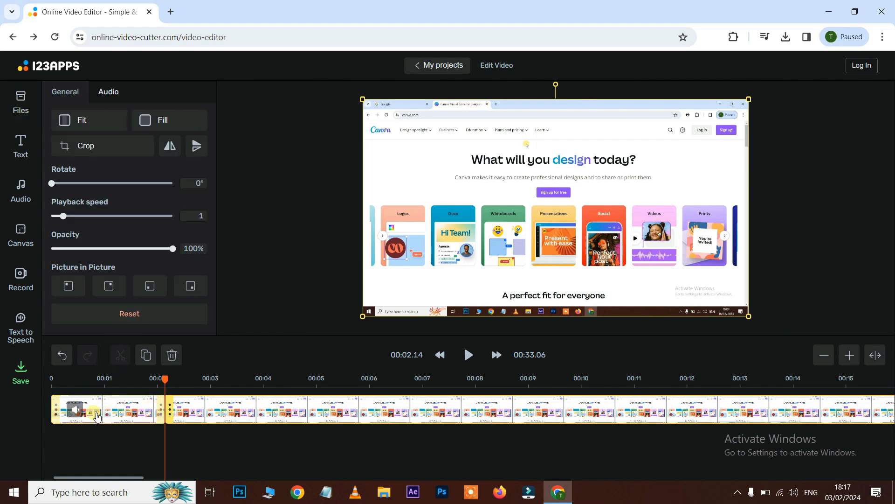
left_click(124, 409)
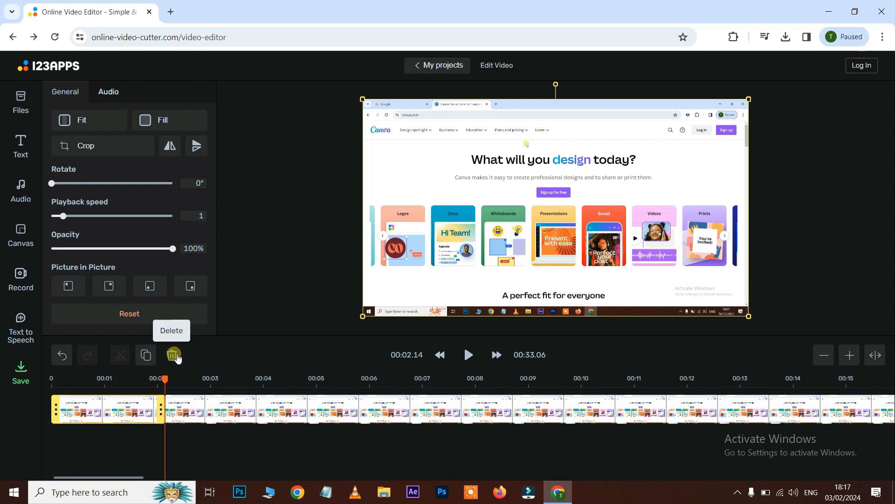
left_click(175, 356)
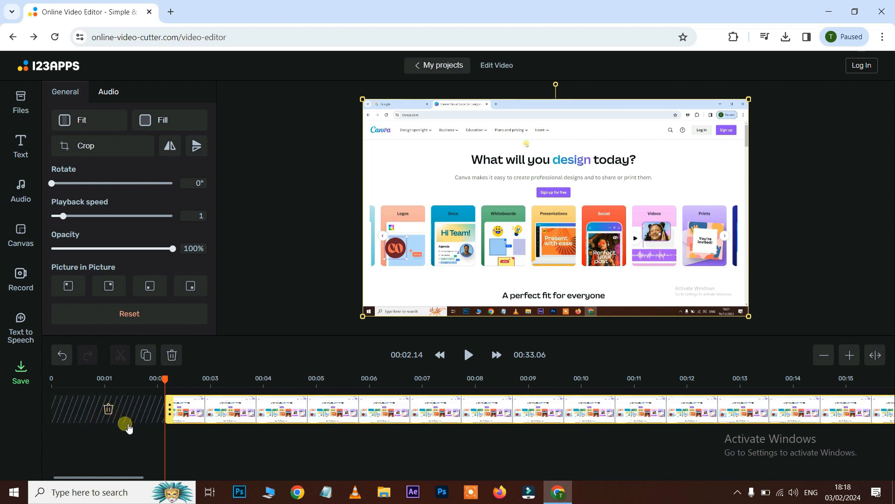
- Move the remaining clip to the start of the timeline and play it back
left_click(272, 408)
left_click_drag(287, 412, 172, 411)
left_click_drag(171, 380, 51, 383)
key("space")
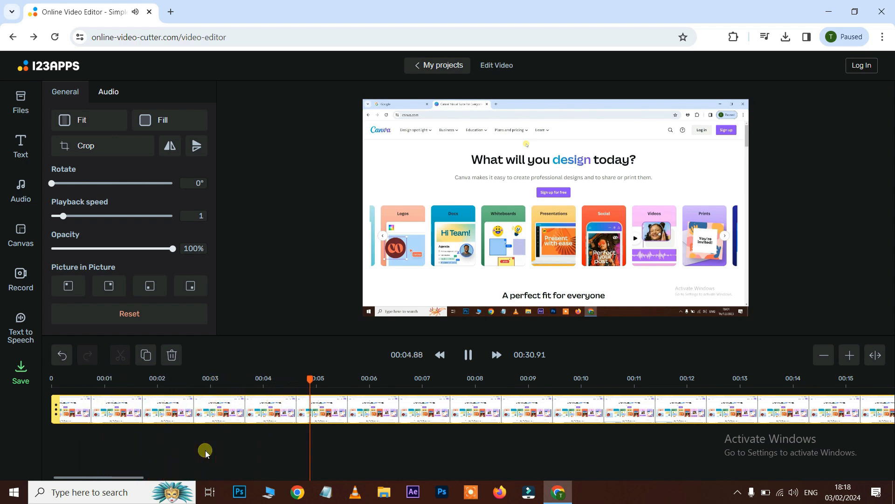
key("space")
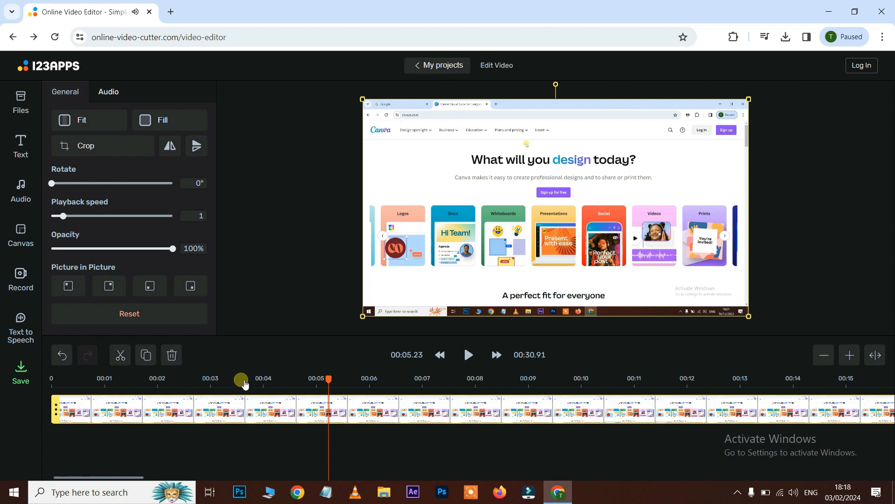
- Cut out the short section between about 00:04.08 and 00:04.63 of the clip
left_click(241, 380)
key("space")
key("space")
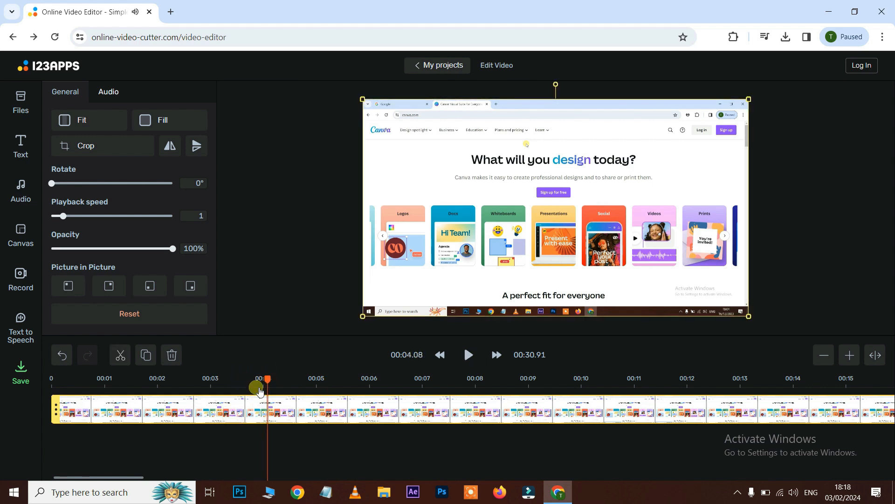
left_click(120, 358)
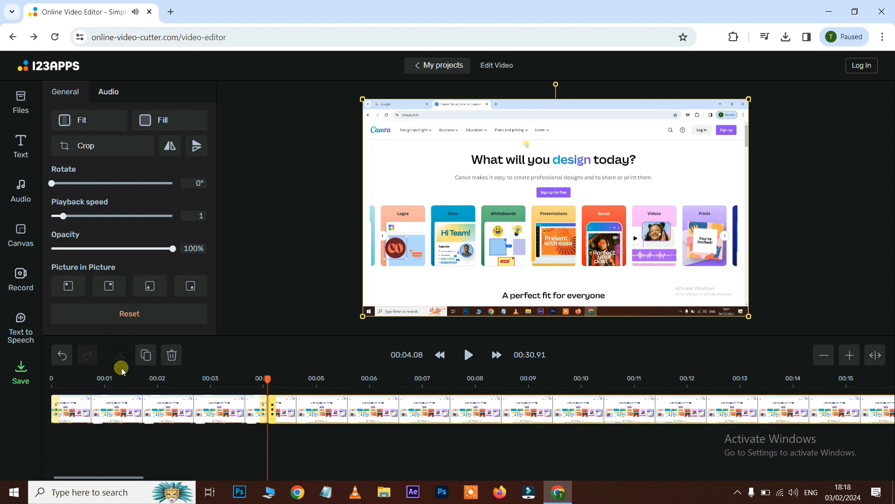
key("space")
key("space")
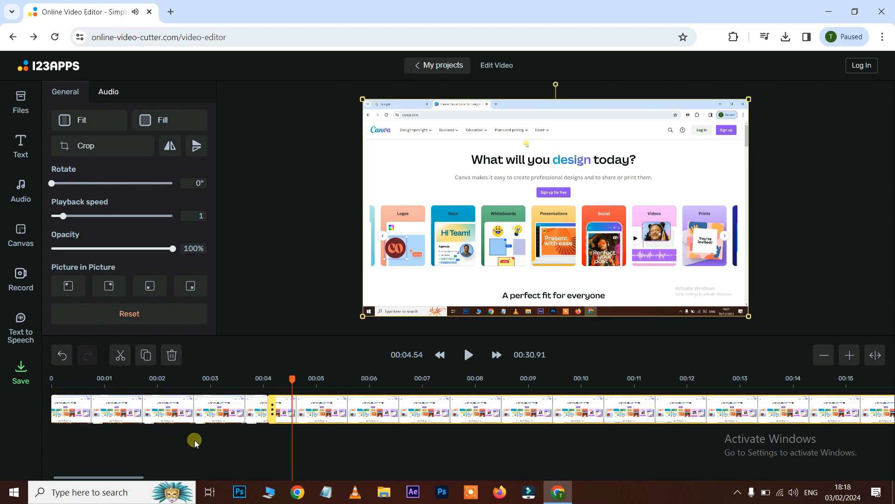
left_click_drag(305, 385, 301, 385)
left_click(118, 358)
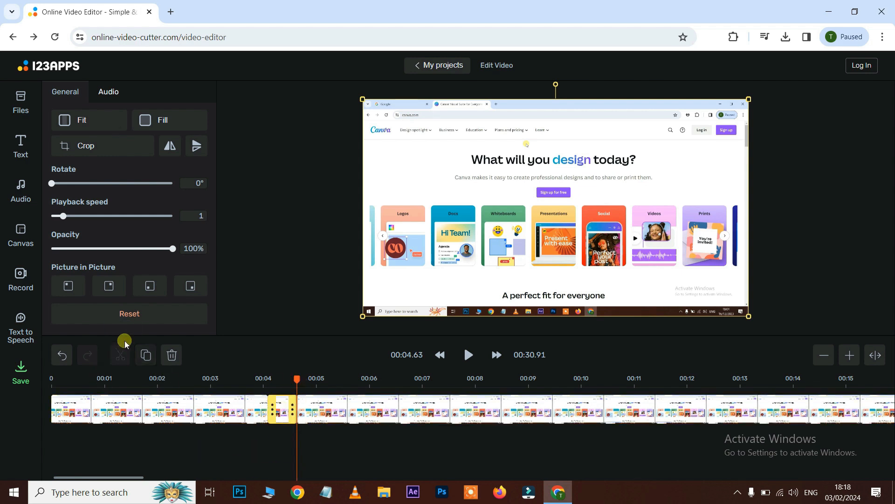
left_click(172, 355)
- Move the following clip segment left to close the gap and play the result
left_click(395, 413)
left_click_drag(396, 413, 384, 412)
left_click(256, 378)
key("space")
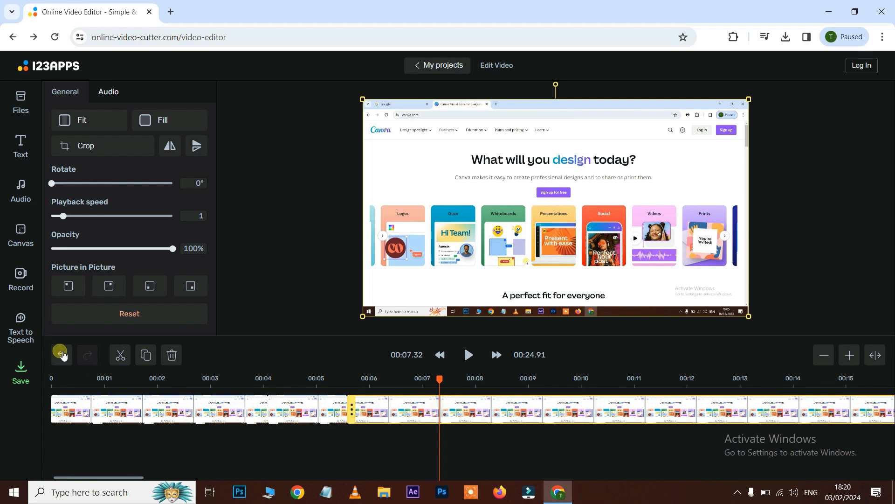
- Undo the recent cuts, deletions and moves to restore the original clip
left_click(65, 360)
left_click(62, 356)
left_click(62, 356)
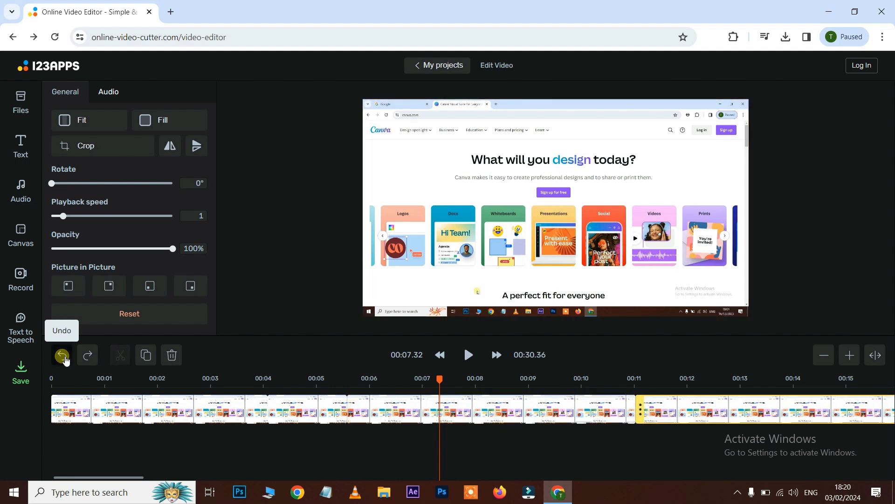
left_click(65, 360)
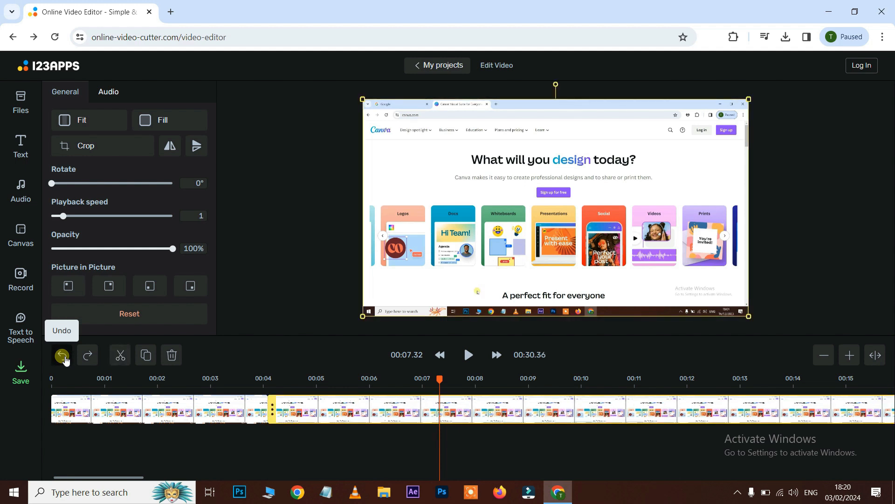
left_click(63, 356)
left_click_drag(447, 383, 54, 390)
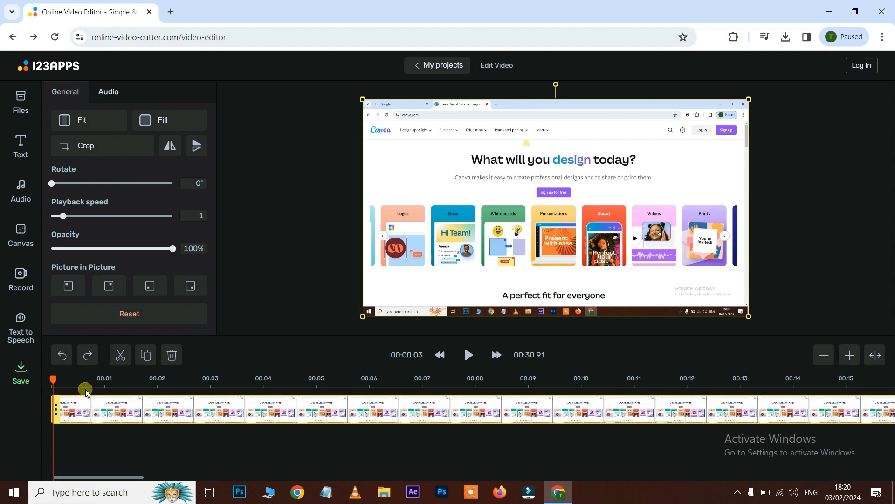
left_click(89, 355)
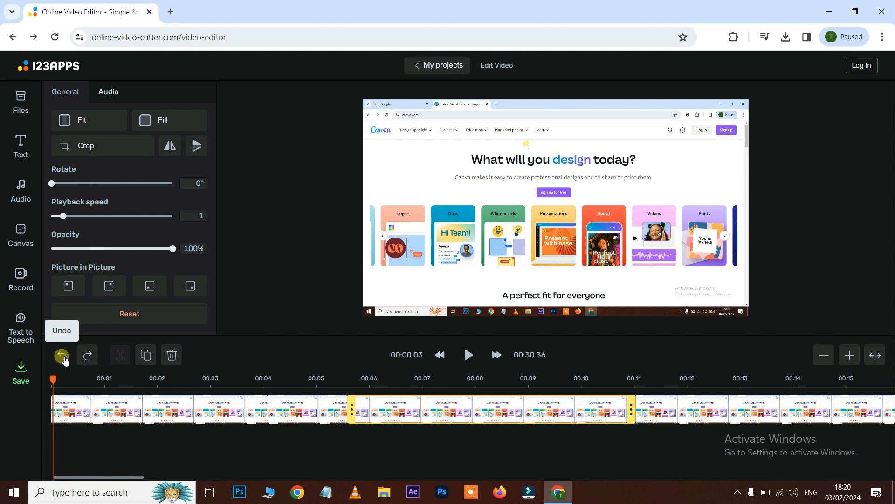
left_click(62, 357)
left_click(63, 357)
left_click(62, 357)
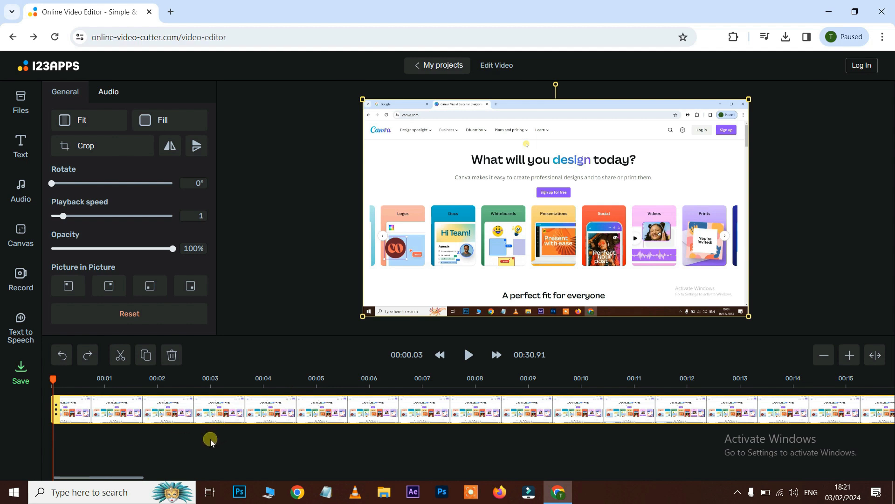
- Realign the restored clip at the start of the timeline and split it at about 00:05.73
key("space")
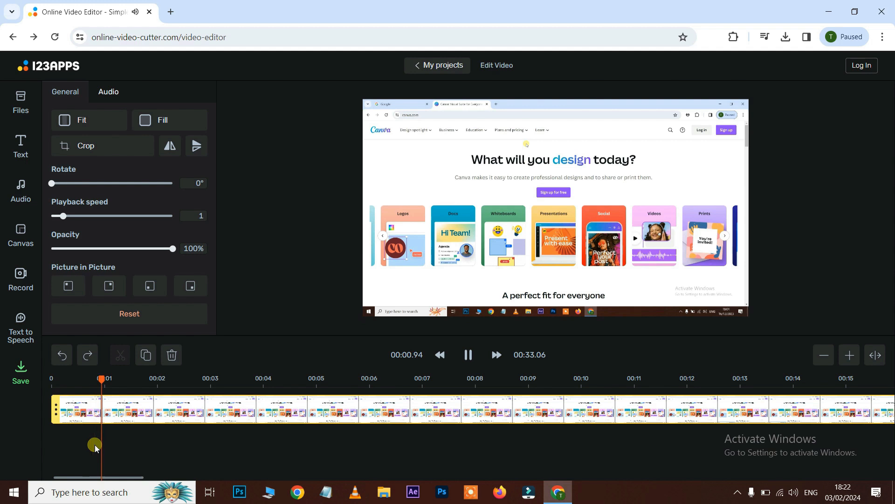
key("space")
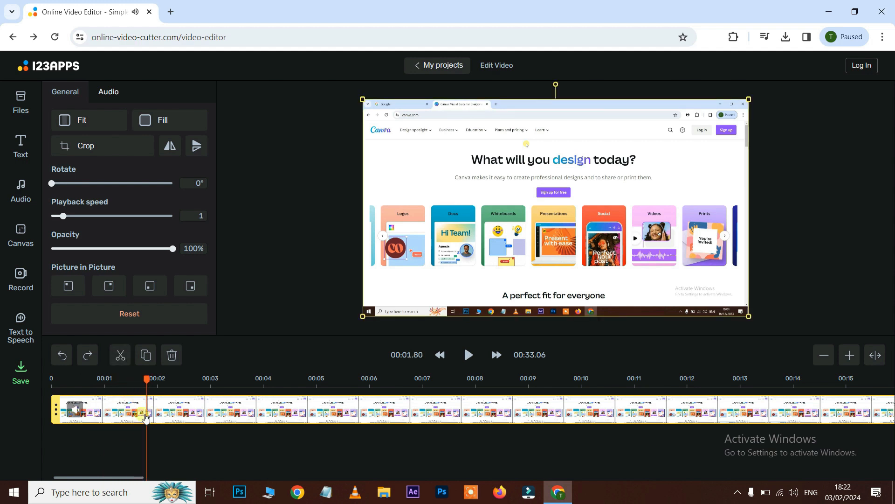
left_click_drag(58, 405, 53, 386)
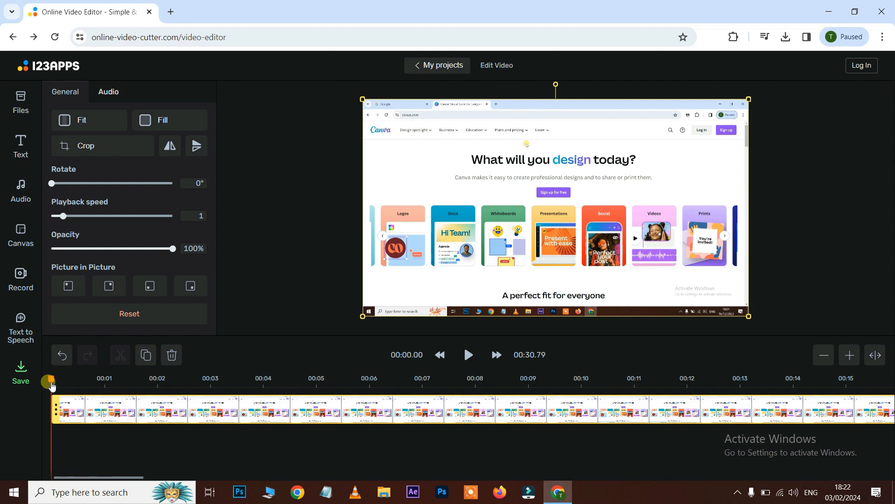
key("space")
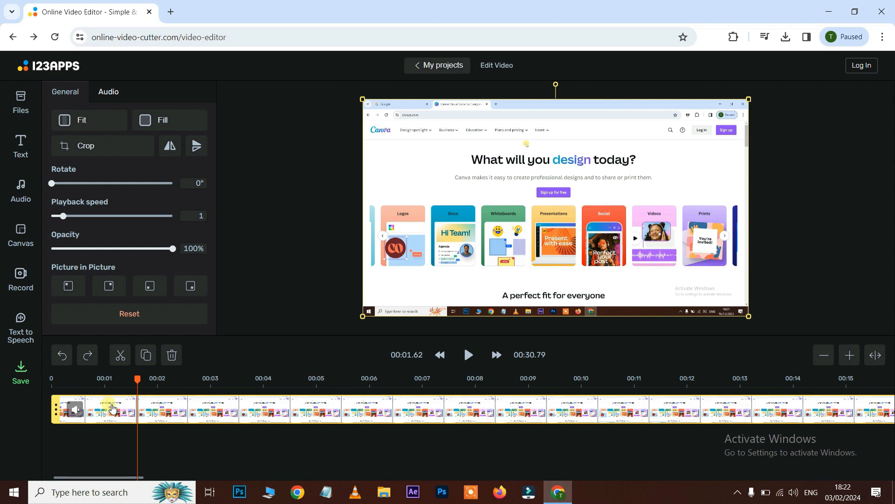
left_click_drag(114, 407, 57, 409)
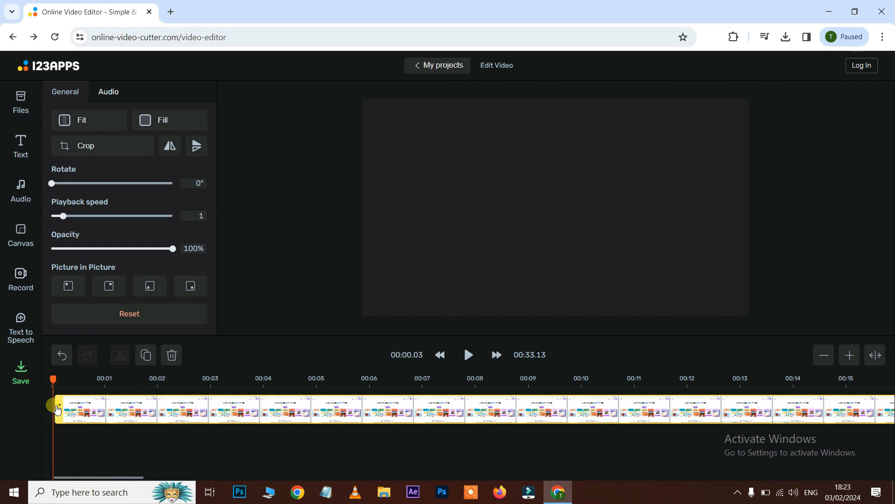
left_click(356, 380)
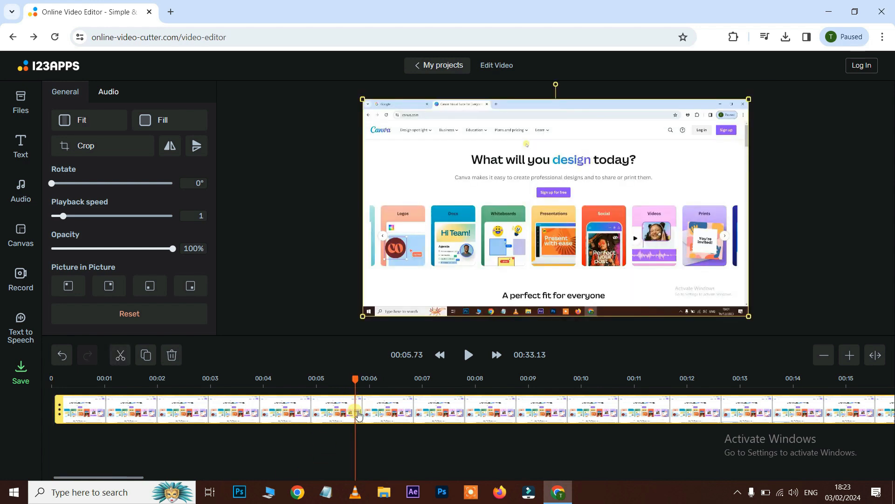
left_click(120, 355)
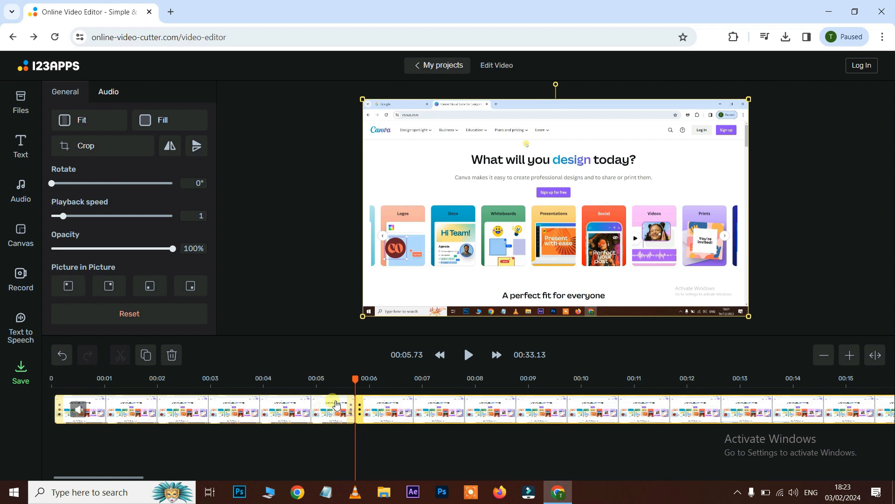
- Move the segment after the split away and back so it rejoins the first part of the clip
left_click(366, 409)
left_click_drag(364, 410, 467, 410)
left_click(363, 410)
left_click_drag(363, 410, 303, 409)
mouse_move(545, 416)
left_mouse_down()
mouse_move(395, 410)
mouse_move(585, 405)
left_mouse_up()
left_click(385, 409)
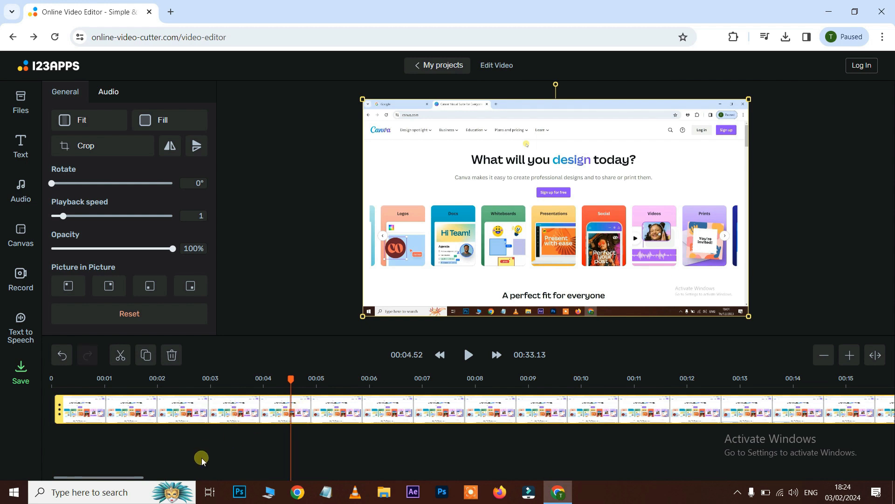
- Set the video clip's playback speed to 2 and play the preview
left_click(201, 458)
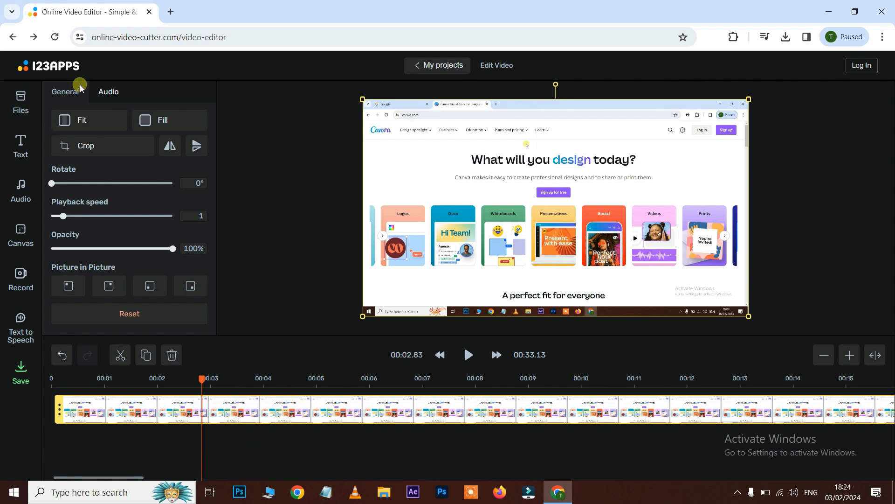
left_click(113, 92)
left_click(69, 92)
left_click_drag(73, 222, 85, 224)
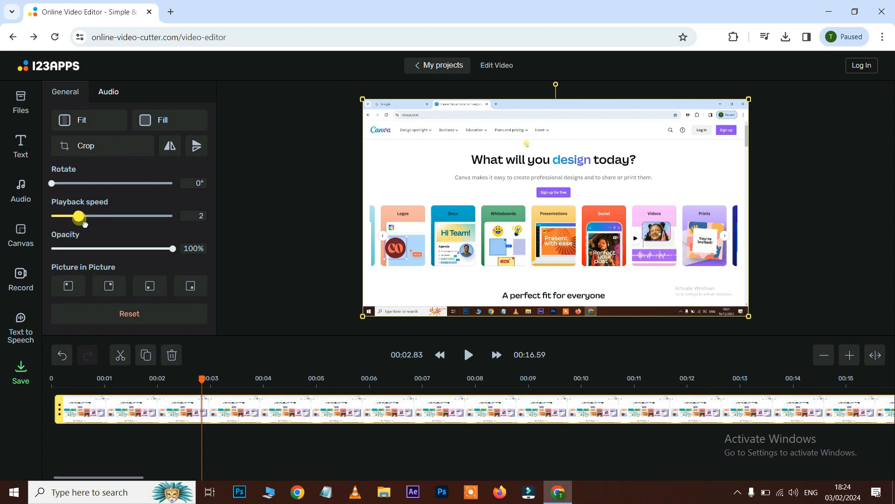
left_click(259, 452)
key("space")
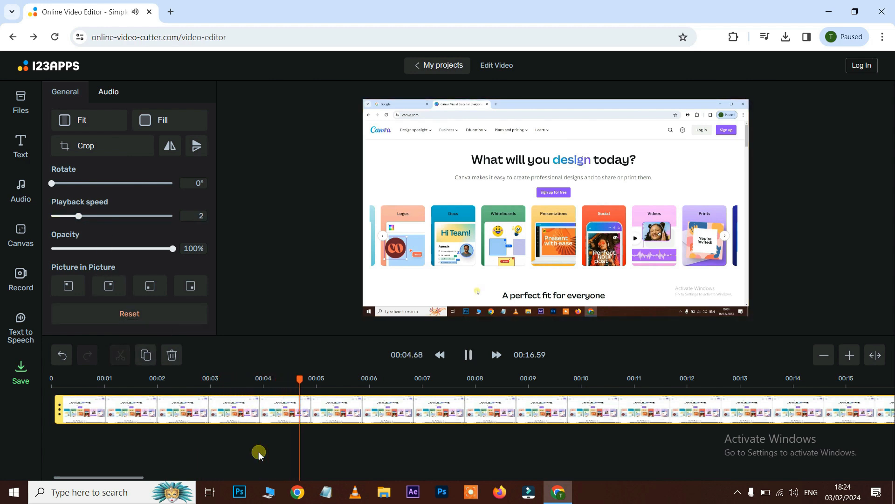
- Try playback speeds of 8, 0.5 and 0.75 for the clip, previewing the result
left_click_drag(78, 216, 189, 225)
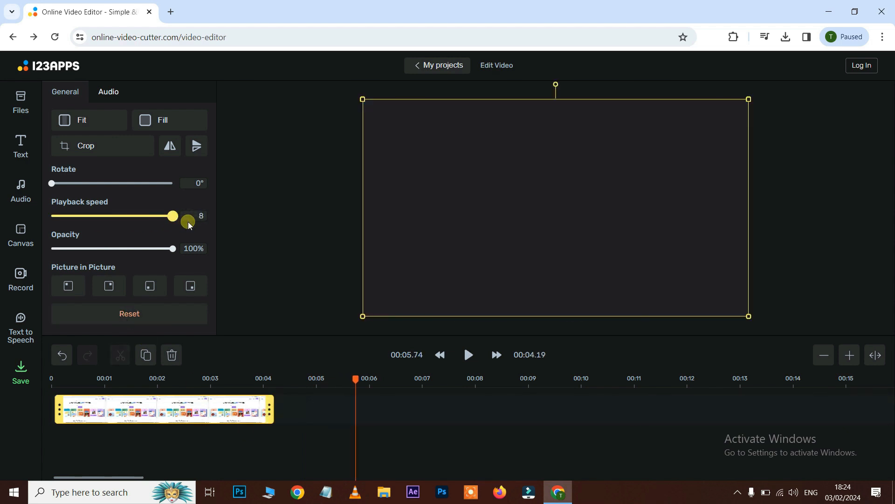
left_click_drag(189, 225, 67, 229)
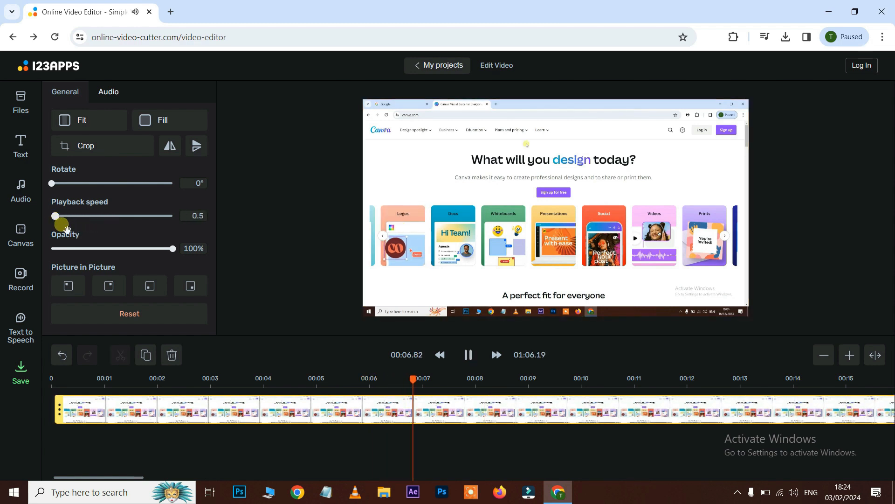
key("space")
left_click_drag(60, 225, 64, 224)
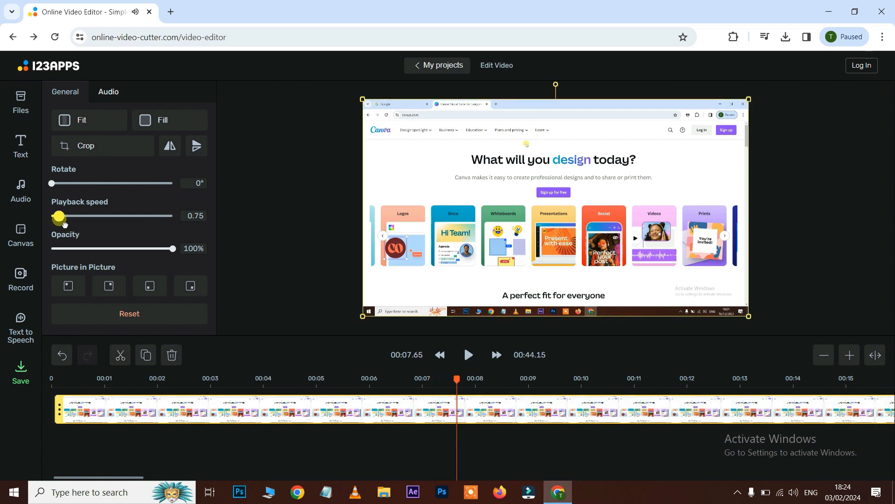
key("space")
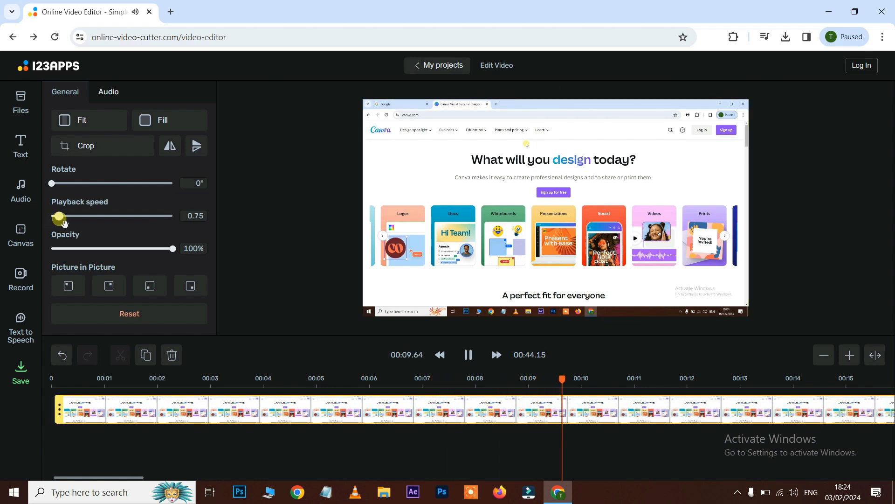
key("space")
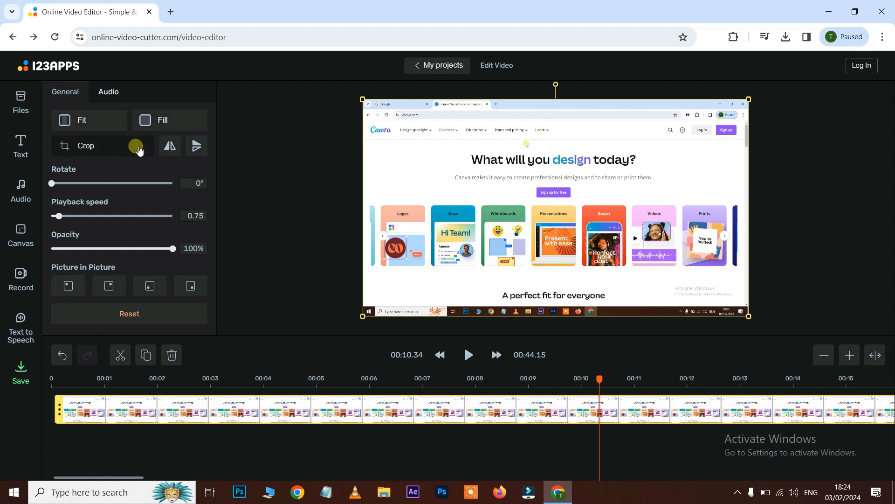
- Detach the clip's audio, delete the video track and play the separated audio
left_click(114, 93)
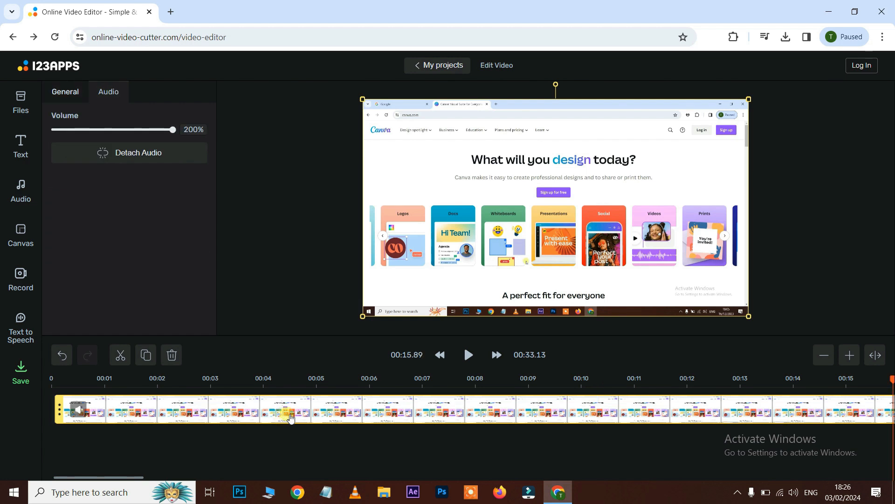
left_click(138, 153)
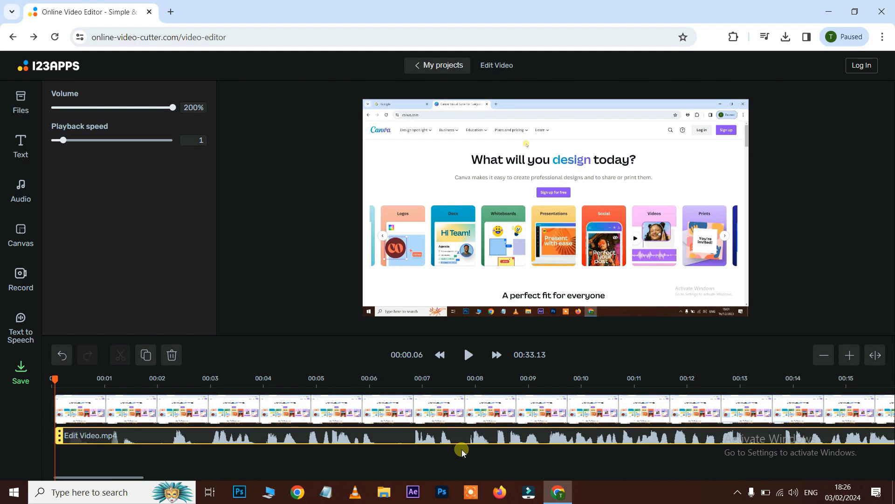
left_click(463, 413)
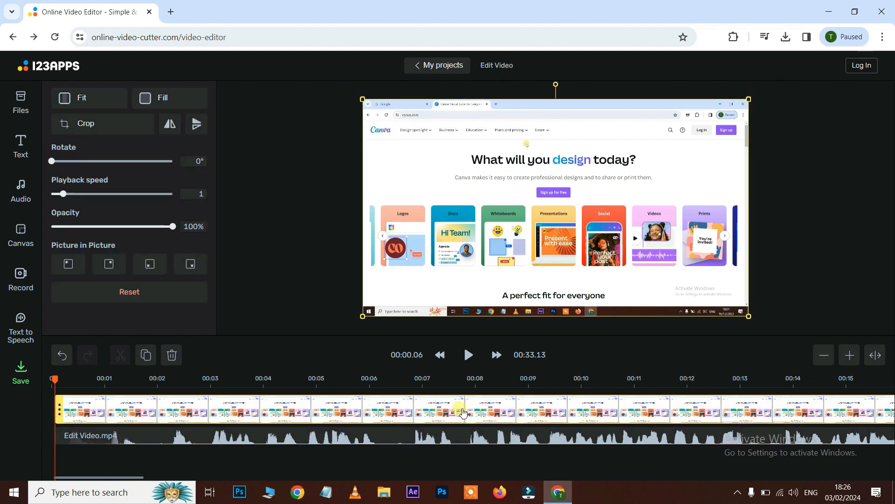
key("Delete")
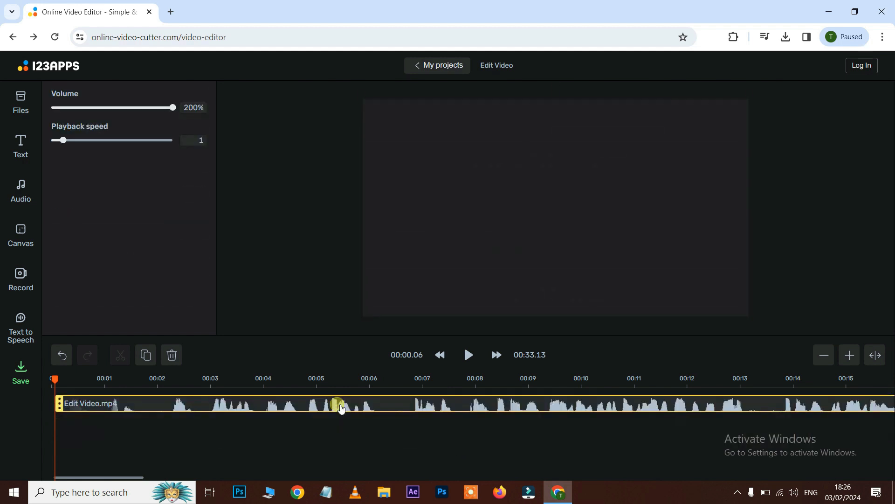
key("space")
key("space")
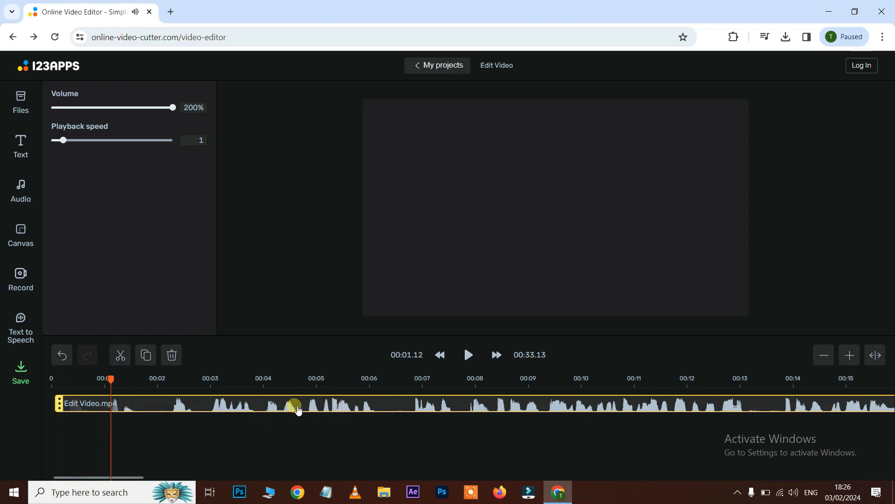
- Import the 71qYepOOmrS._AC_UF1000,1000_QL80_ image from the Video Editing New folder into the timeline and preview it
left_click(28, 111)
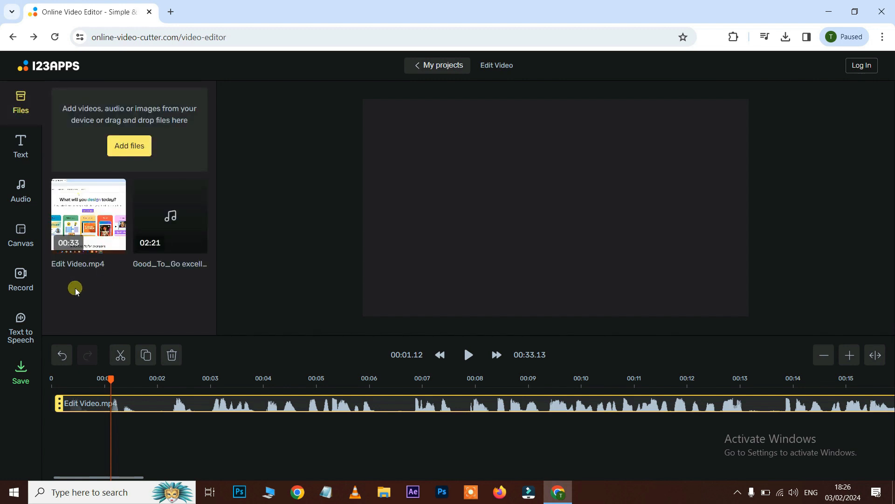
left_click(127, 142)
left_click(349, 238)
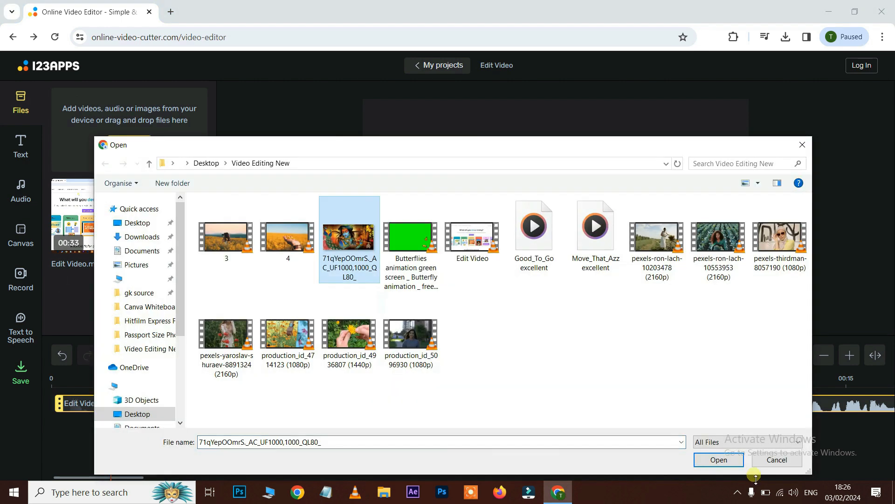
left_click(718, 460)
left_click(20, 106)
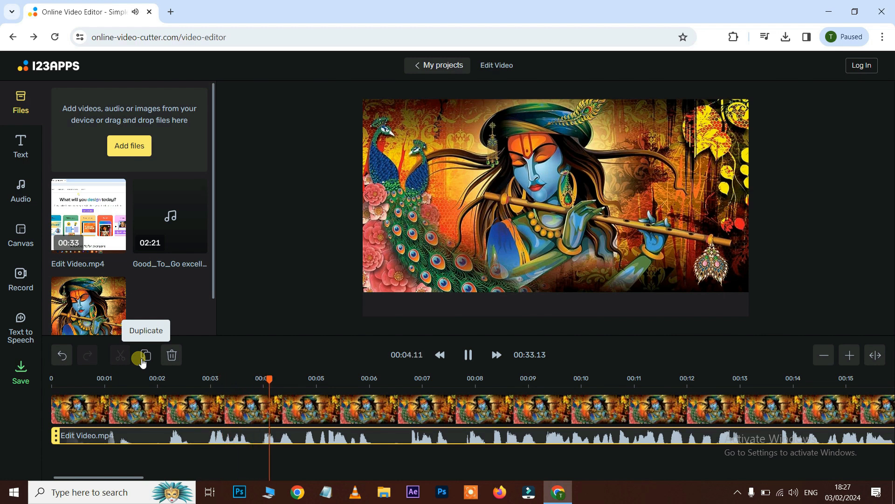
key("space")
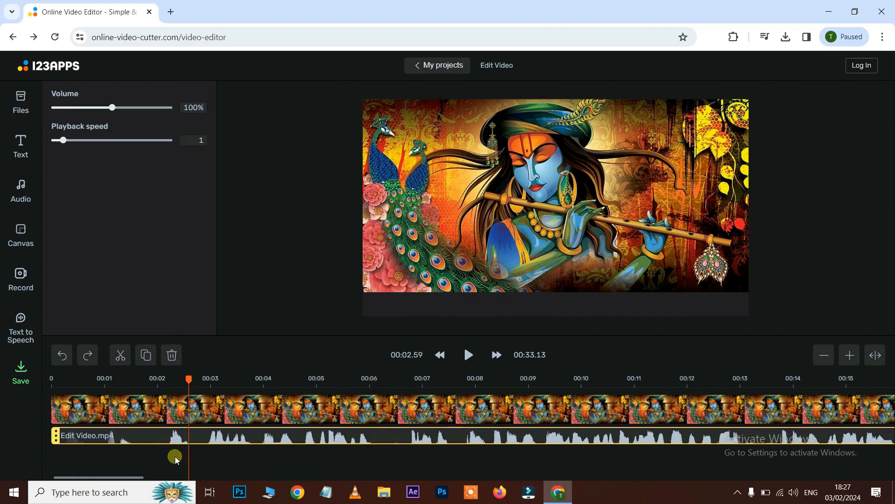
- Delete the image clip and the audio track to clear the timeline
left_click(174, 455)
left_click(250, 442)
key("Delete")
key("Delete")
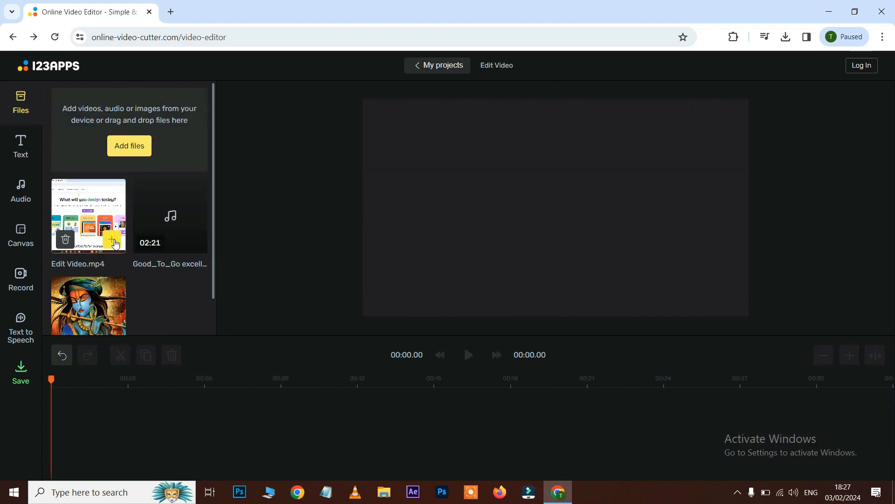
- Add Edit Video.mp4 and the Good_To_Go excellent.mp3 music to the timeline and play them
left_click(112, 241)
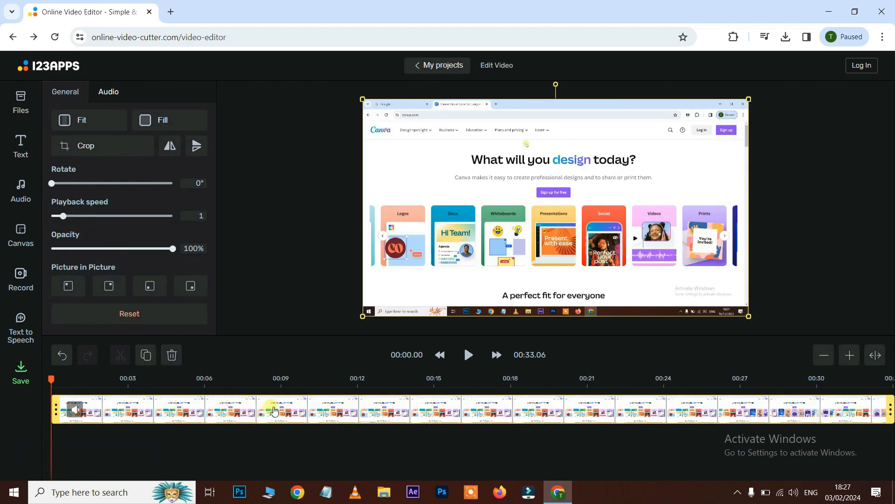
left_click(21, 102)
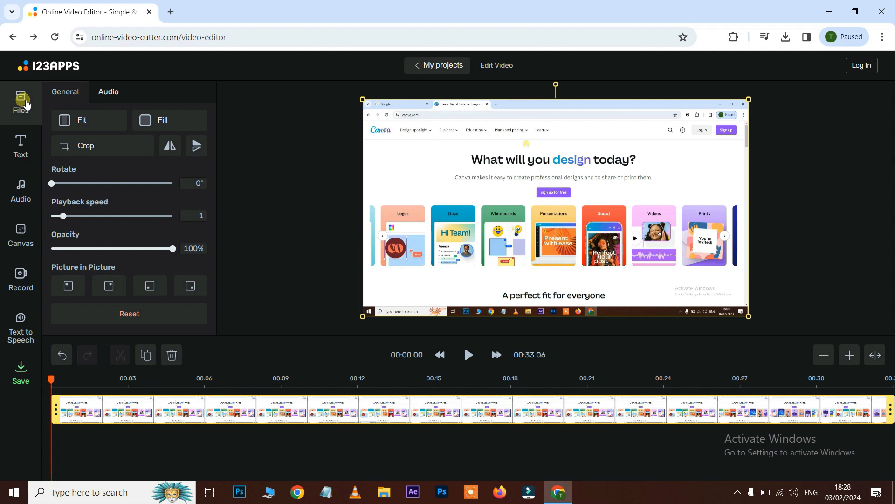
mouse_move(194, 235)
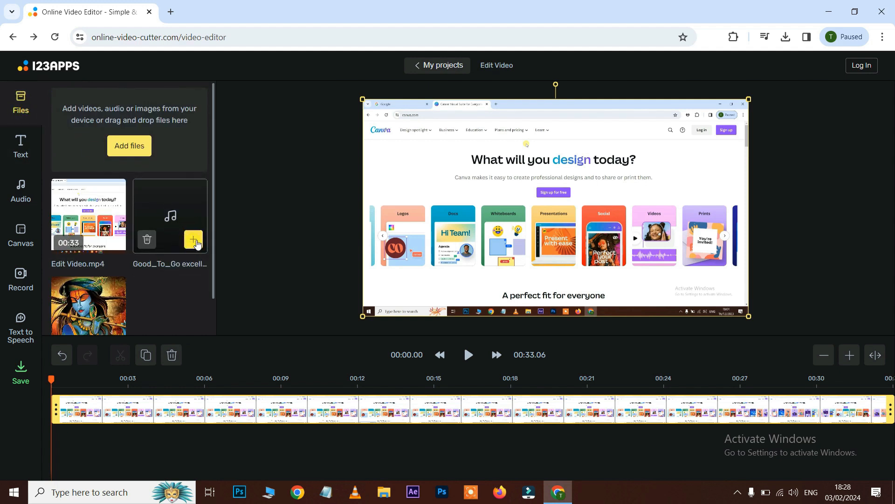
left_click(194, 240)
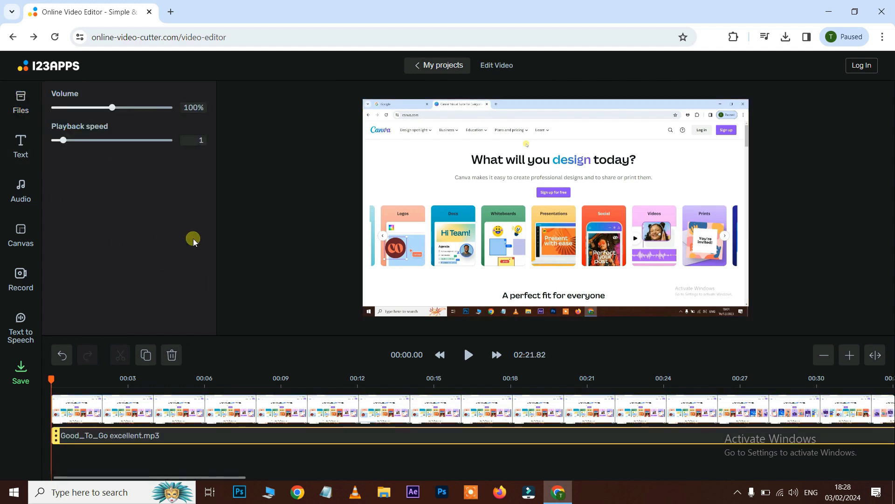
key("space")
key("space")
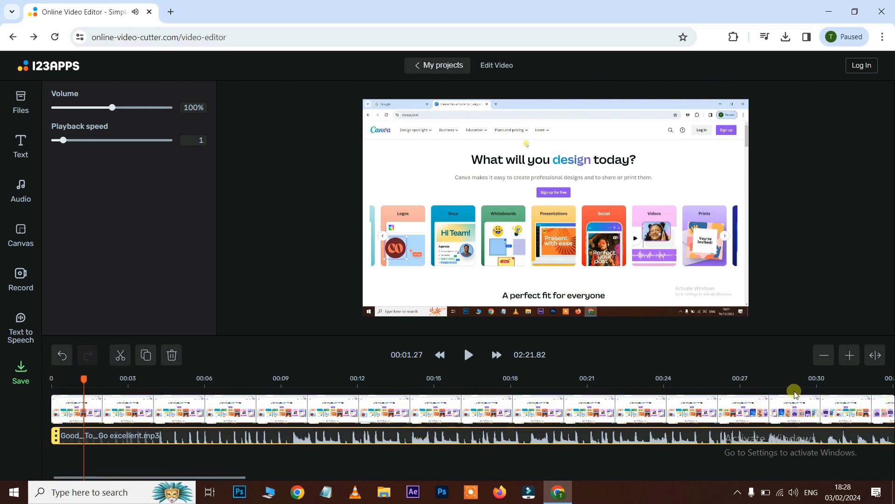
- Trim the end of the music track to about 00:33 so it matches the video's length
left_click(827, 356)
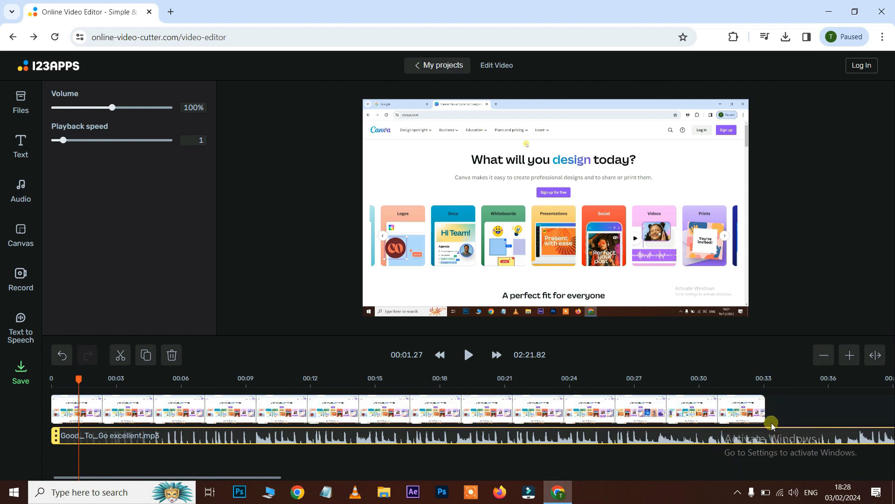
left_click(823, 357)
left_click(824, 357)
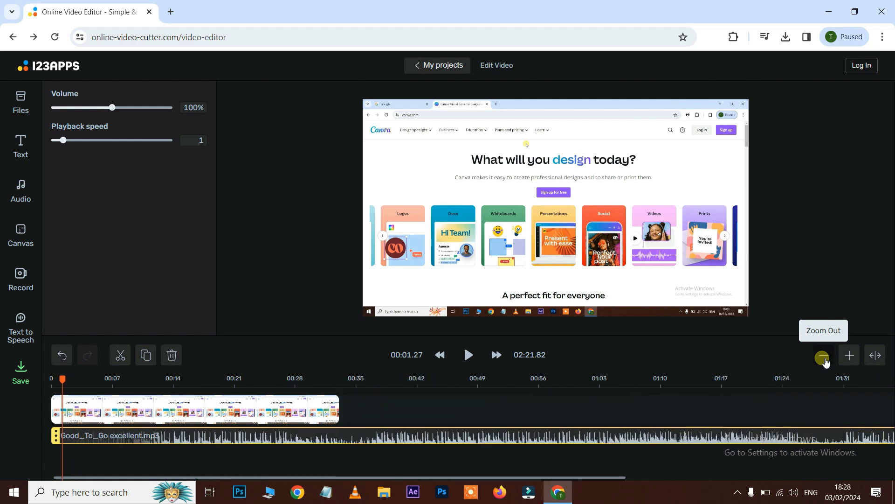
left_click(823, 357)
left_click(824, 358)
left_click_drag(551, 436, 169, 437)
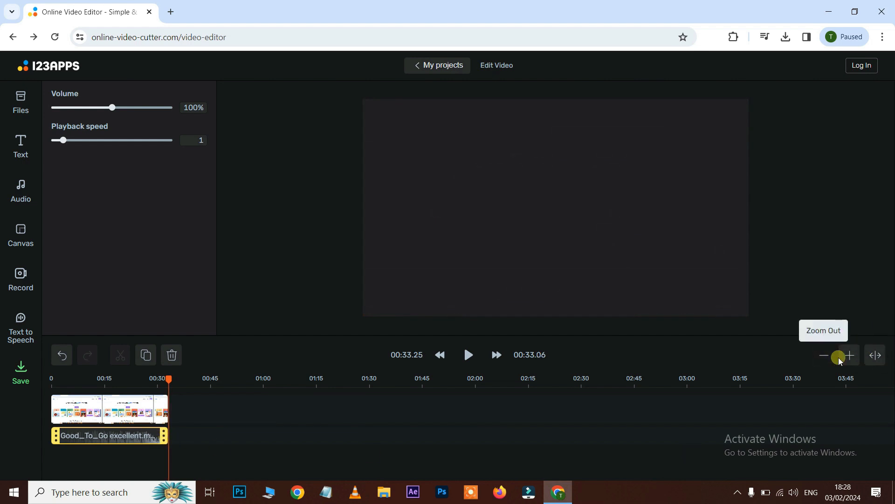
left_click(878, 358)
left_click_drag(695, 481, 188, 487)
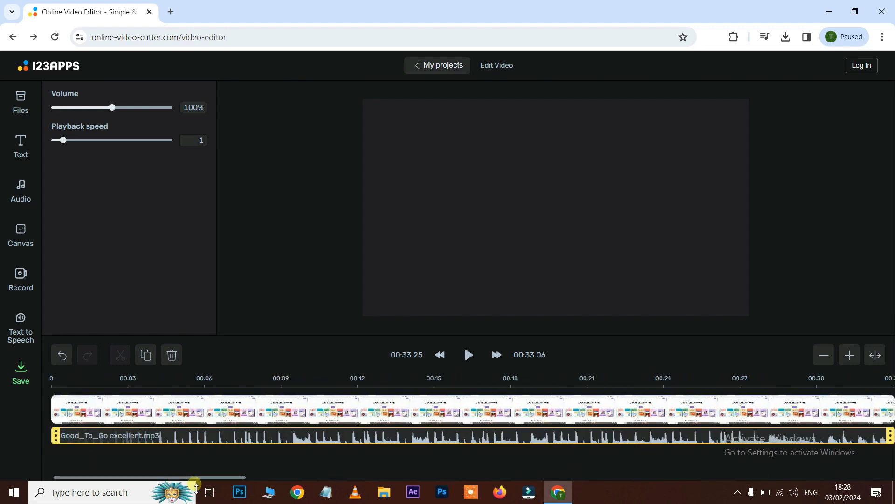
- Raise the music track's volume to 200% and preview it
left_click(198, 378)
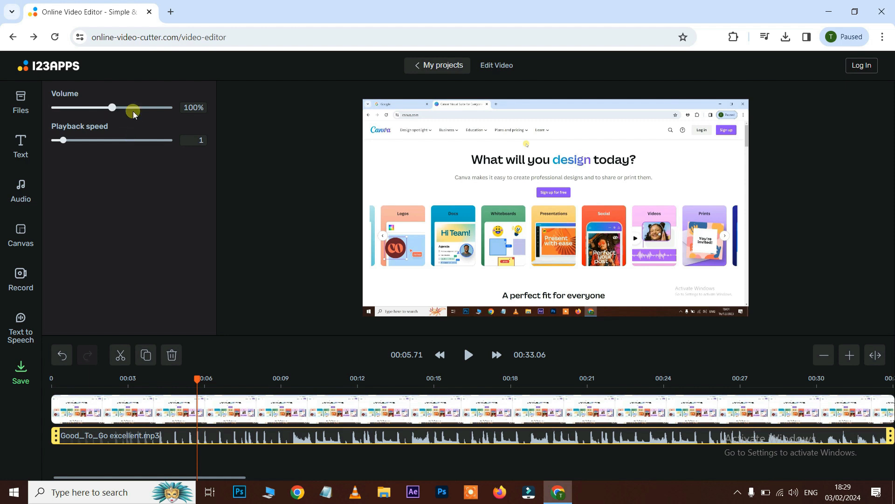
left_click_drag(112, 107, 185, 112)
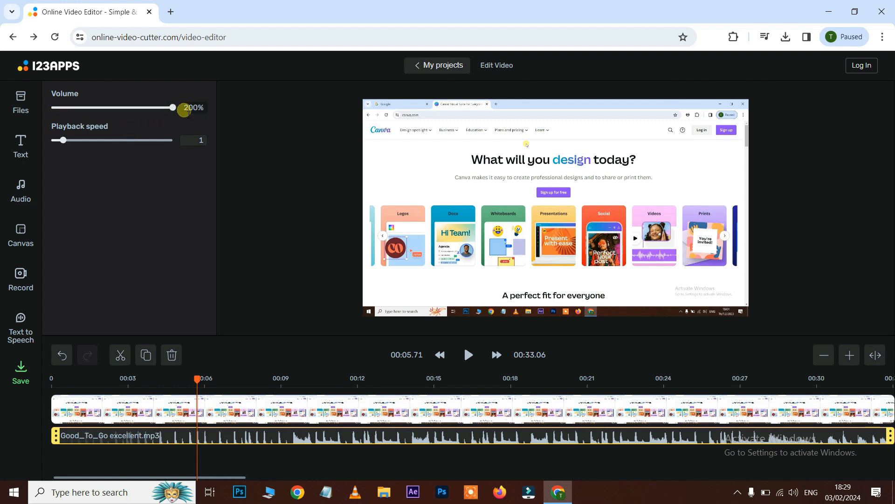
key("space")
key("space")
- Lower the music volume to 35% and then 20%, previewing the mix
left_click_drag(172, 108, 73, 123)
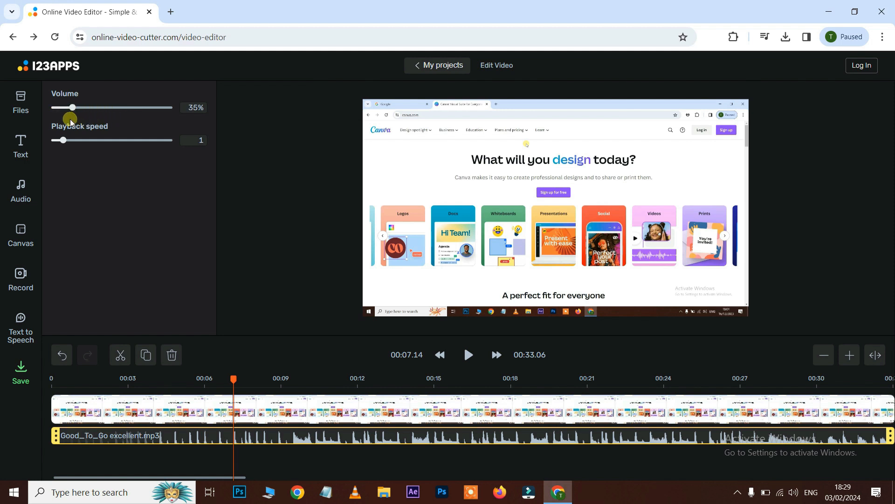
key("space")
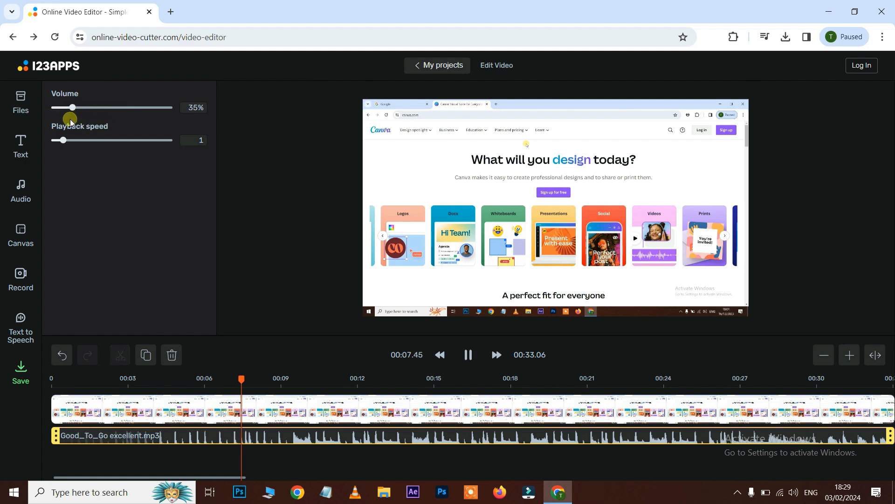
key("space")
mouse_move(73, 108)
left_mouse_down()
mouse_move(60, 108)
mouse_move(68, 115)
left_mouse_up()
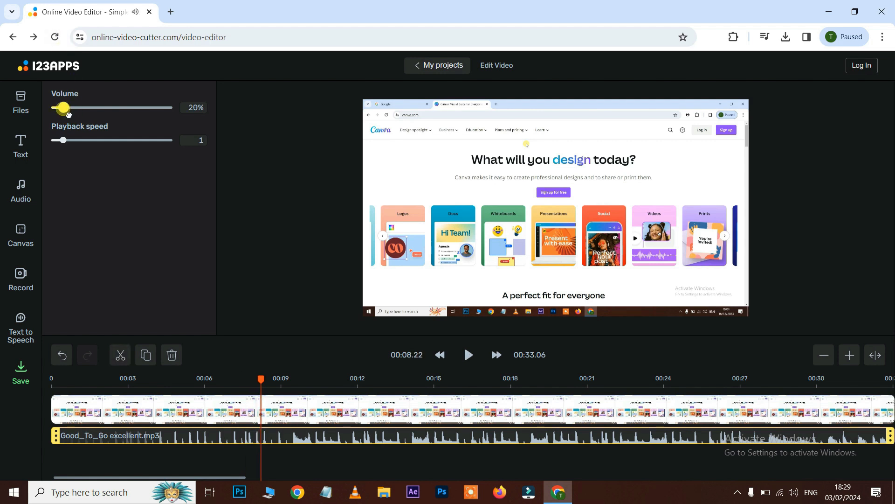
key("space")
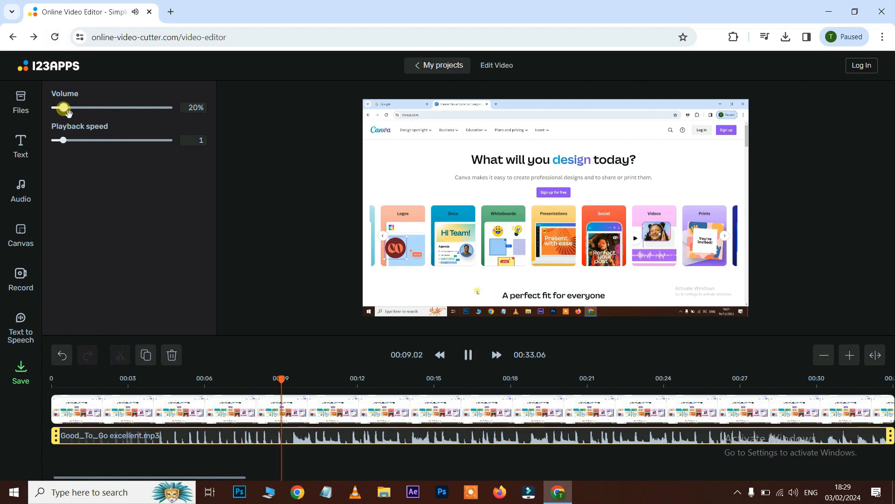
key("space")
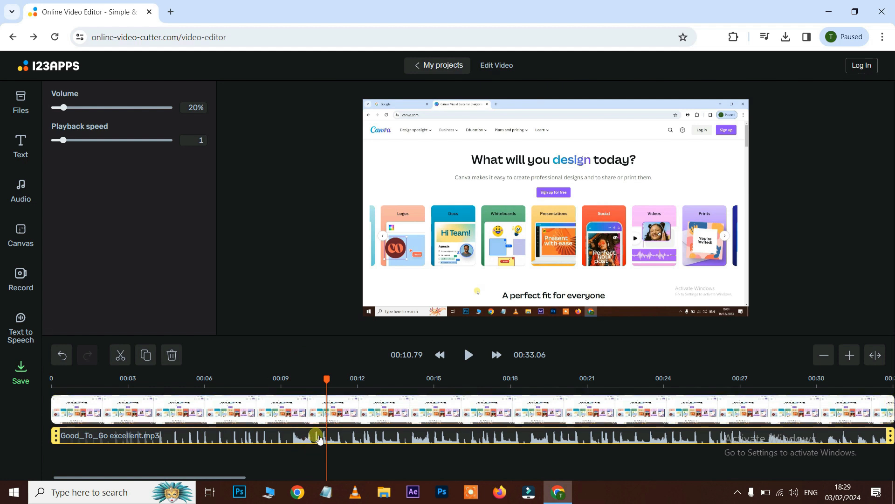
- Delete the background music track from the timeline and select the video clip
key("Delete")
left_click(386, 414)
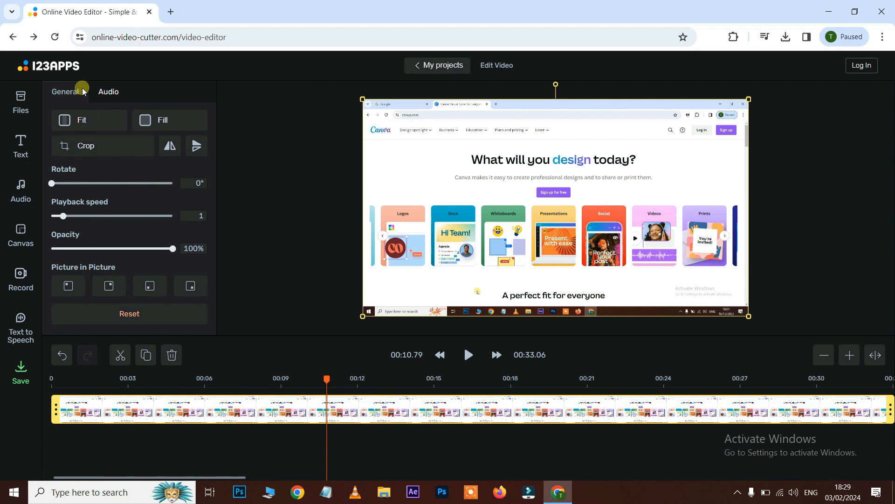
- Raise the video clip's own audio volume to 200%, preview it, and return it to 100%
left_click(114, 94)
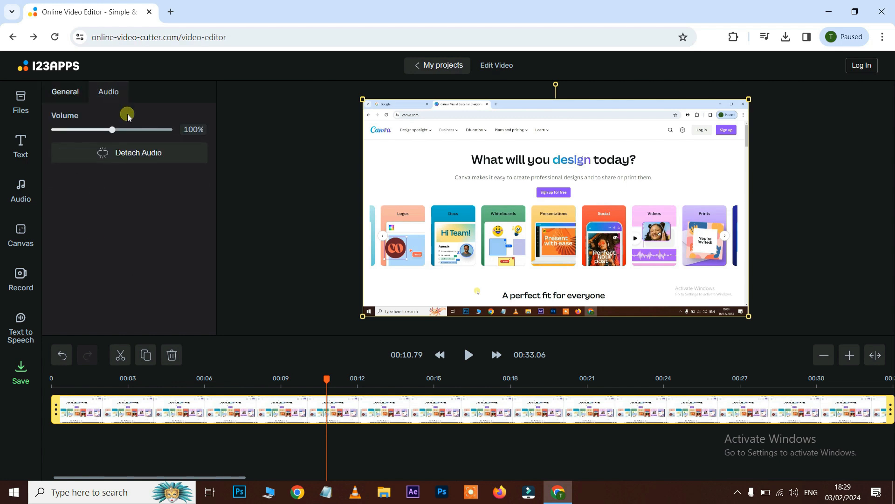
mouse_move(114, 131)
left_mouse_down()
mouse_move(197, 137)
mouse_move(84, 139)
mouse_move(130, 136)
mouse_move(103, 137)
left_mouse_up()
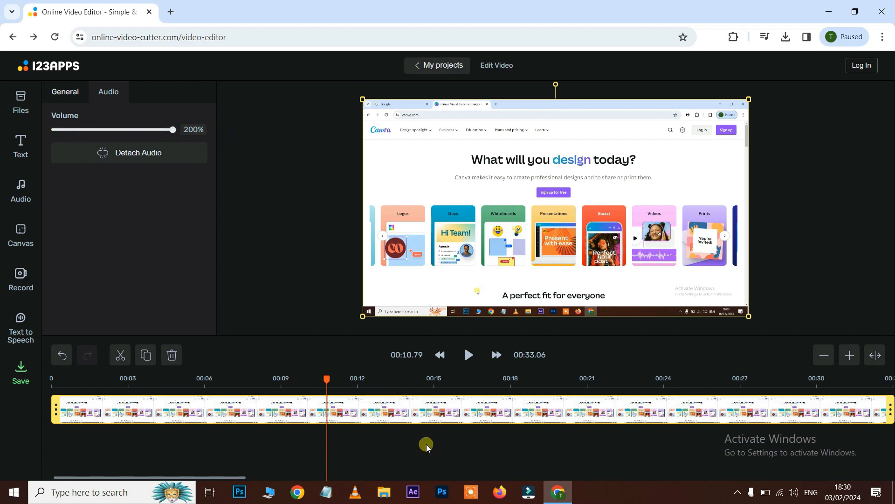
key("space")
key("space")
left_click_drag(172, 130, 113, 132)
- Add the Krishna image file from the uploaded files onto the timeline above the video
left_click(20, 102)
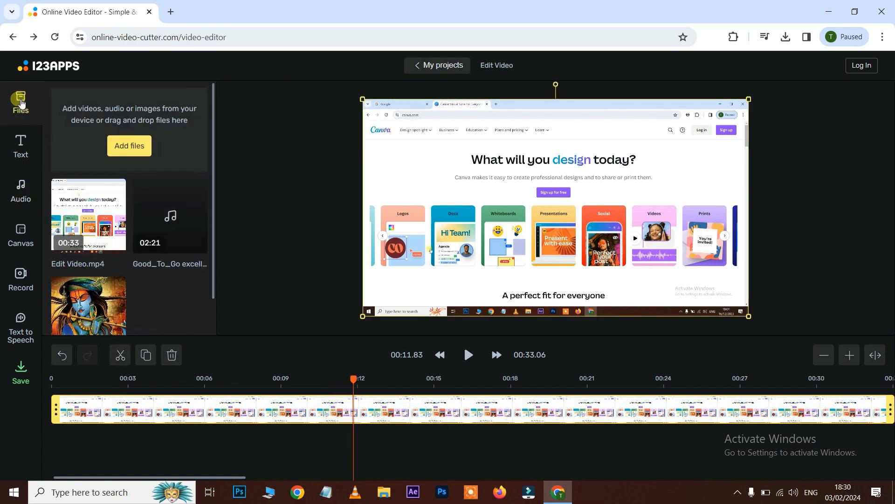
scroll(102, 307, "down", 1)
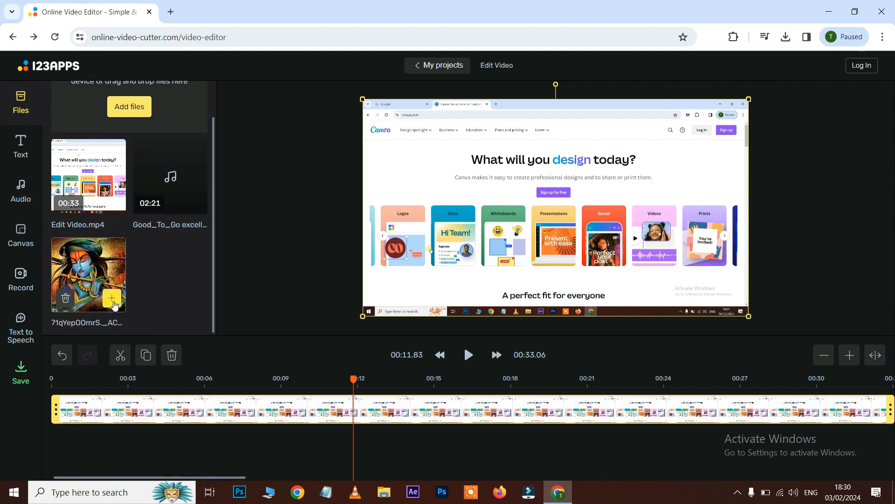
left_click(112, 298)
left_click(265, 389)
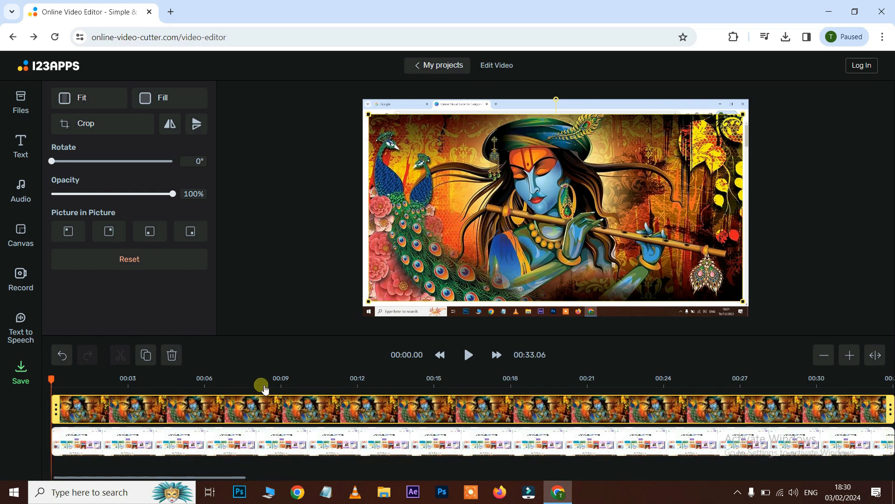
- Select the image layer, resize it, and set it to Fit and then Fill the frame
left_click(282, 416)
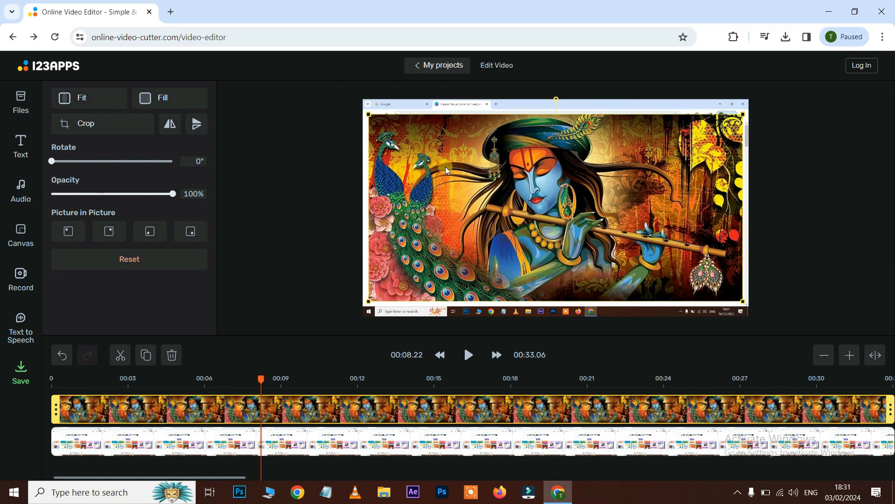
left_click_drag(745, 117, 738, 94)
left_click(89, 100)
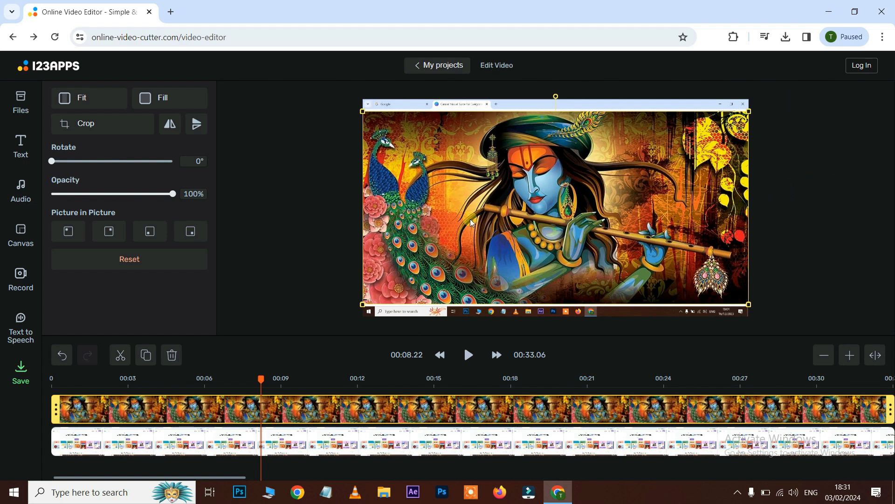
left_click(172, 98)
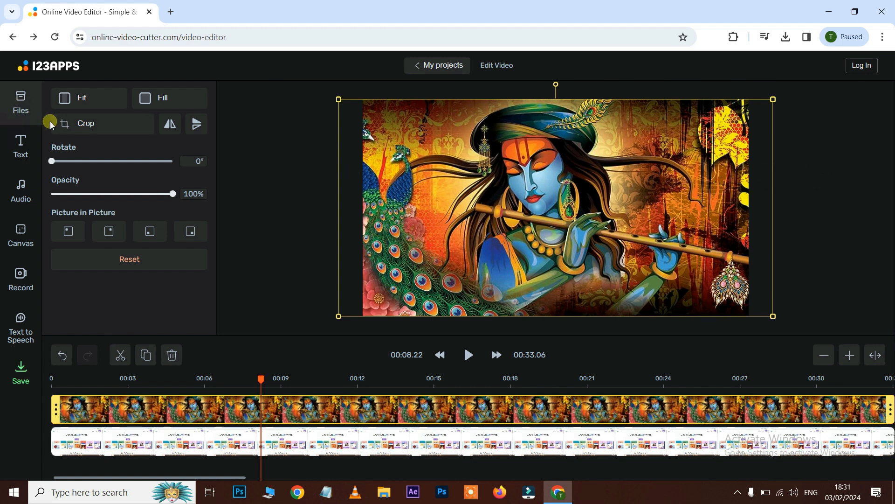
- Crop the image to the area around the figure's face and make it fill the frame
left_click(82, 125)
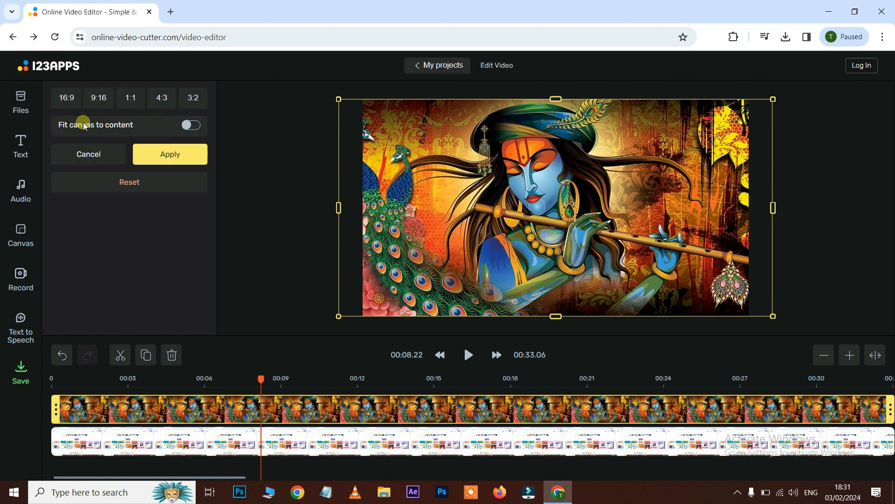
left_click_drag(341, 100, 411, 135)
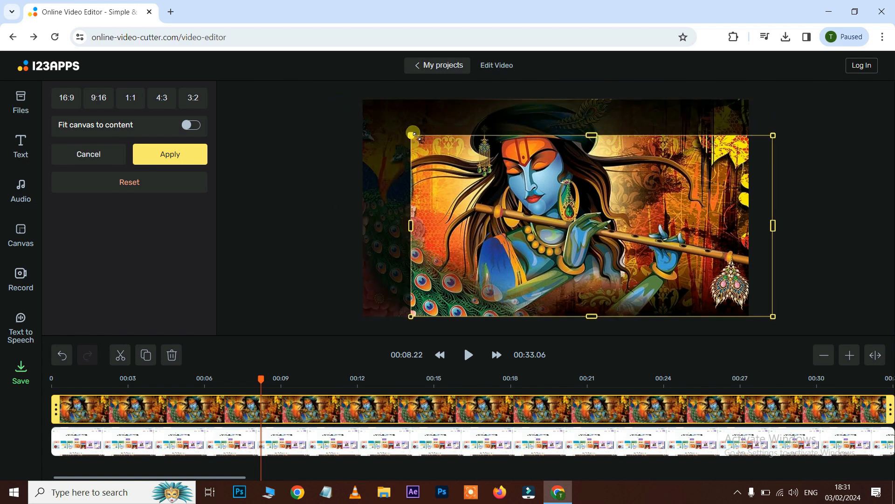
left_click_drag(774, 316, 723, 290)
left_click_drag(653, 243, 613, 199)
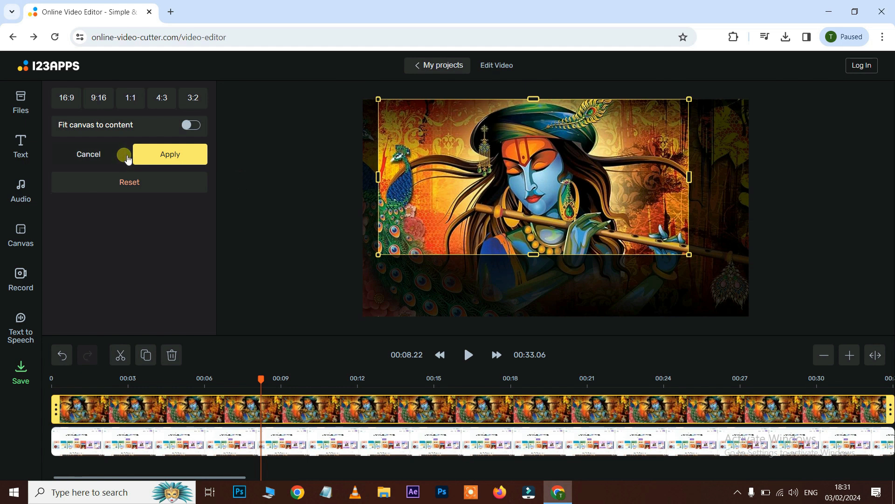
left_click(171, 154)
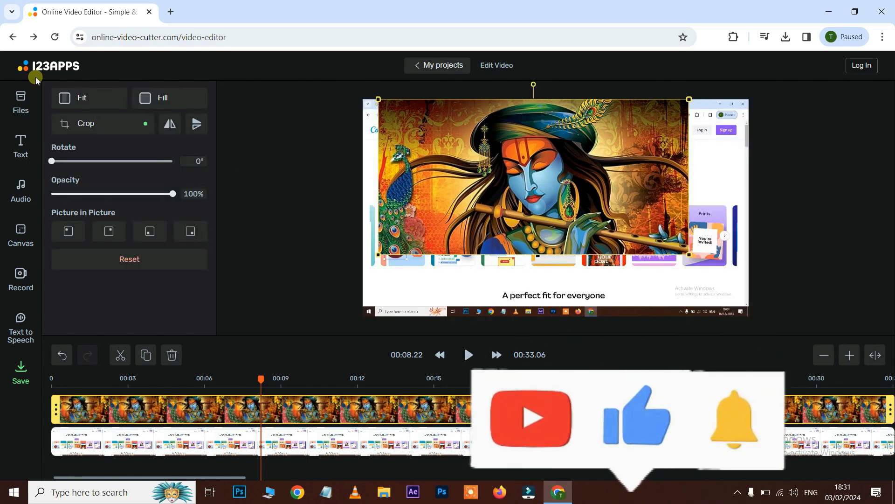
left_click(172, 98)
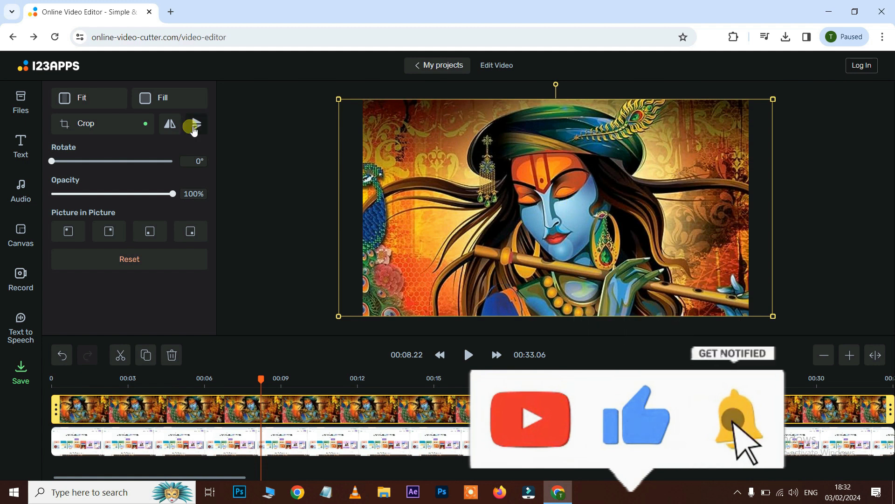
- Flip the image horizontally and vertically, each twice
left_click(169, 124)
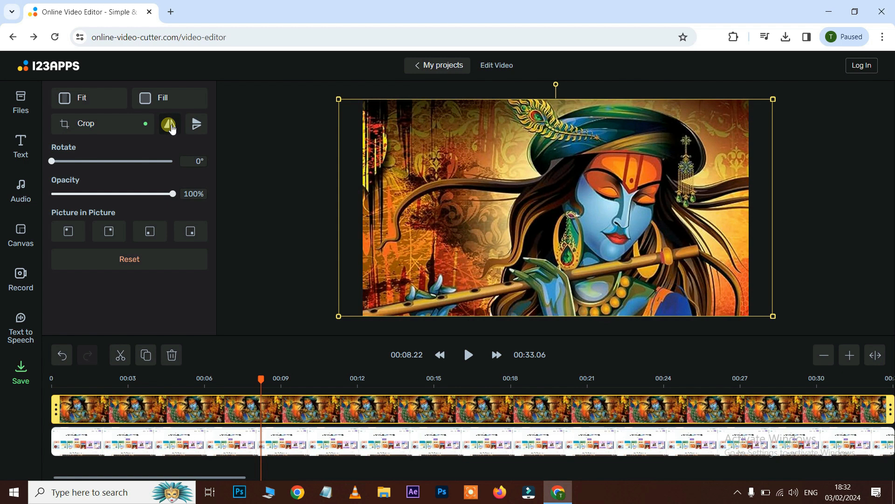
left_click(169, 124)
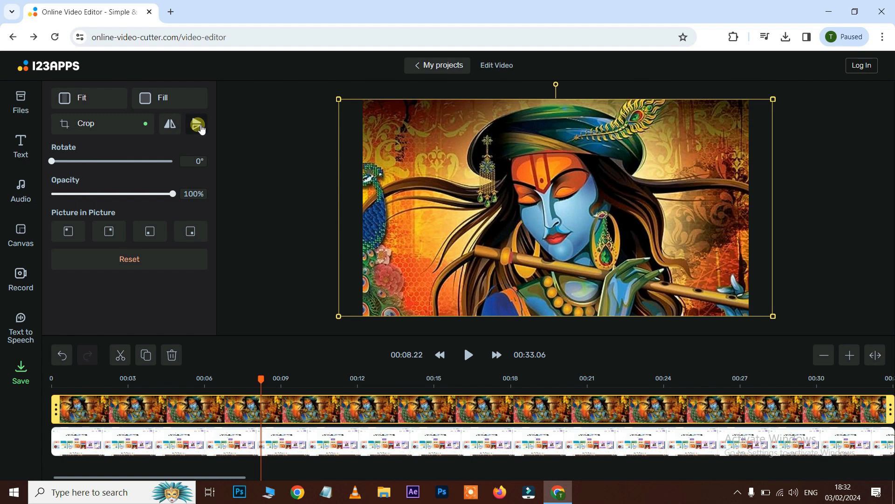
left_click(200, 127)
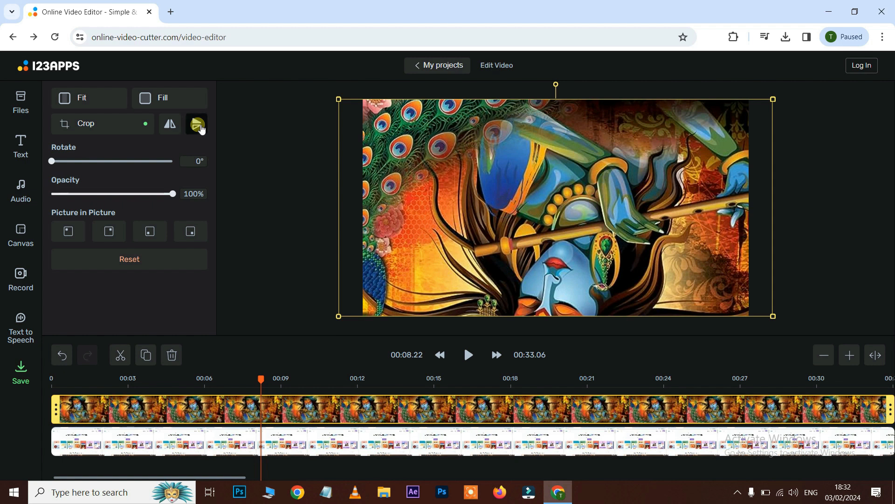
left_click(200, 125)
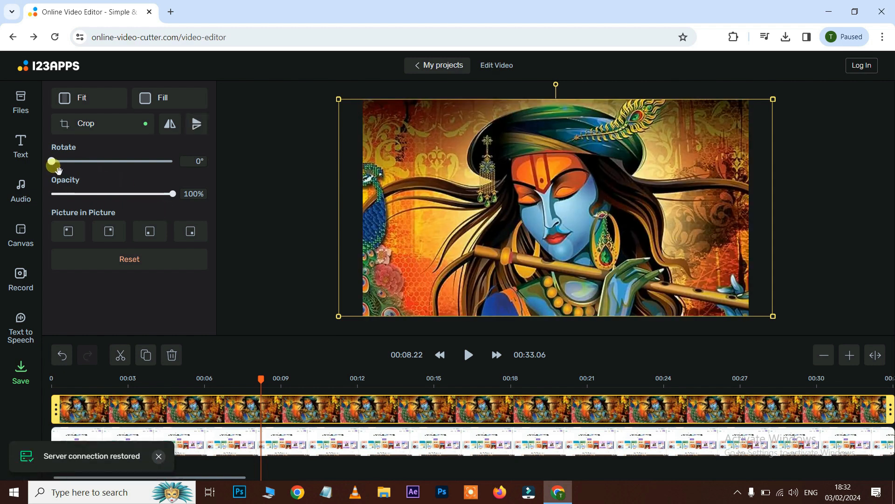
- Try rotating, shrinking and moving the image, then set it back to Fill the frame
mouse_move(59, 170)
left_mouse_down()
mouse_move(79, 173)
mouse_move(55, 174)
left_mouse_up()
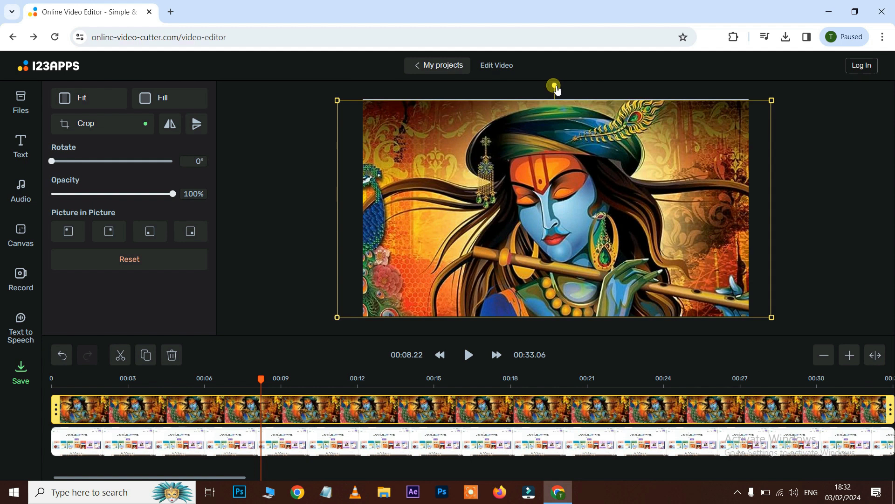
mouse_move(555, 86)
left_mouse_down()
mouse_move(637, 100)
mouse_move(566, 103)
mouse_move(555, 91)
left_mouse_up()
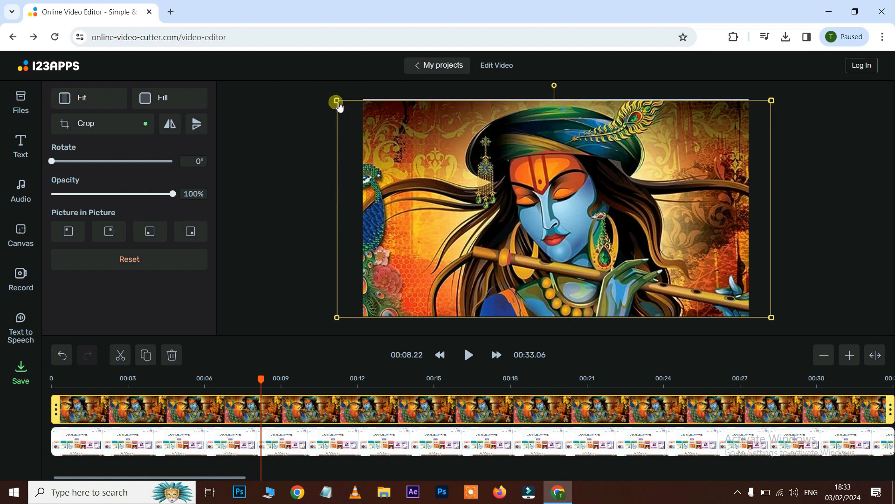
left_click_drag(336, 100, 617, 282)
left_click_drag(680, 304, 616, 270)
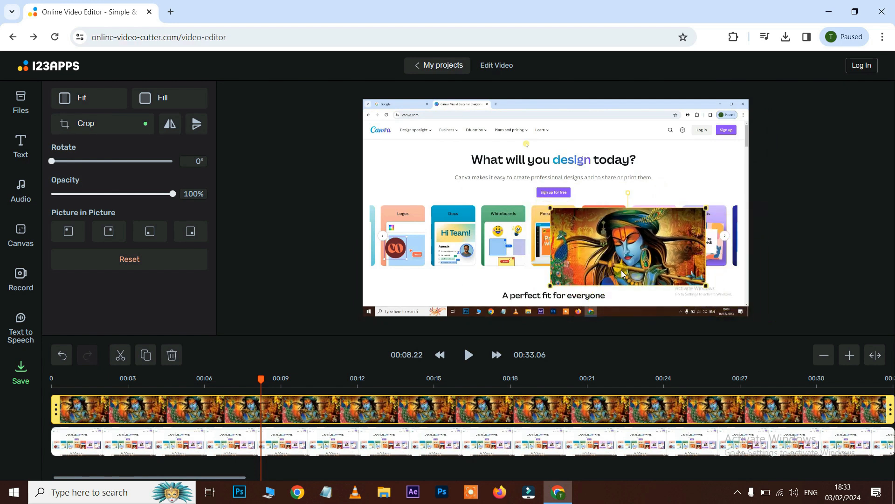
left_click_drag(641, 252, 458, 242)
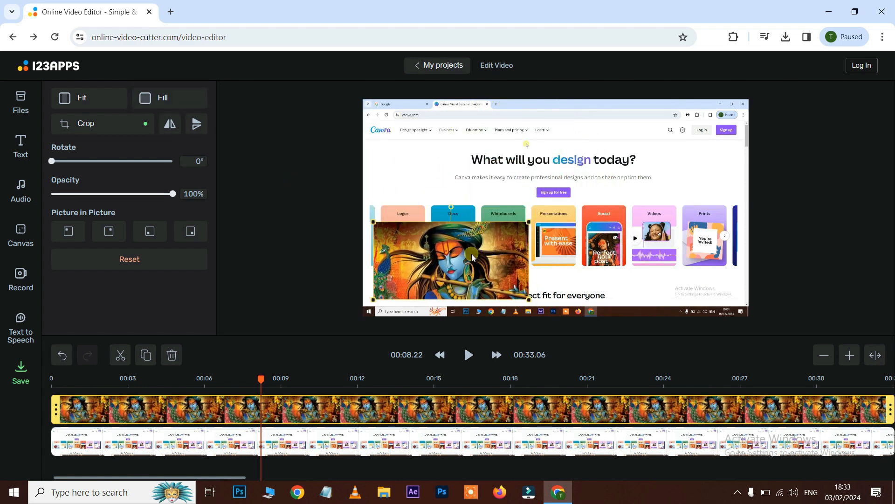
left_click(165, 99)
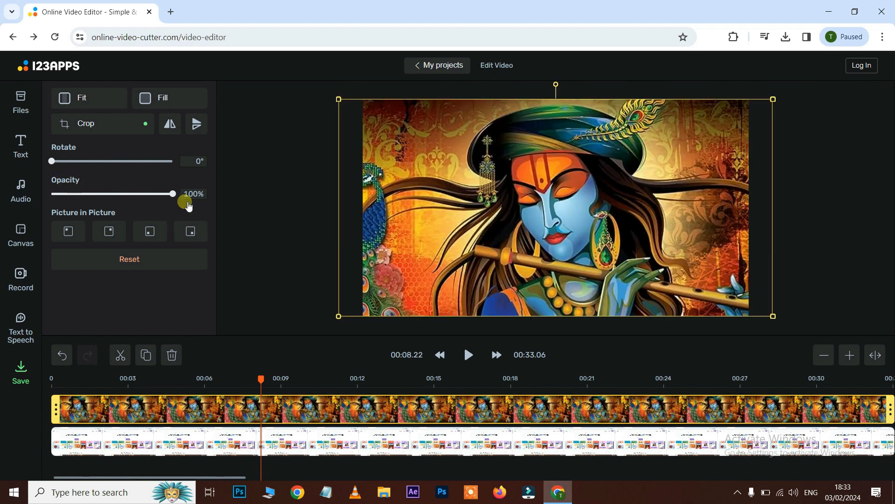
- Place the image as picture-in-picture in the bottom-right corner and enlarge it slightly there
mouse_move(172, 194)
left_mouse_down()
mouse_move(130, 194)
mouse_move(175, 205)
mouse_move(68, 209)
mouse_move(190, 210)
mouse_move(180, 201)
left_mouse_up()
left_click(79, 235)
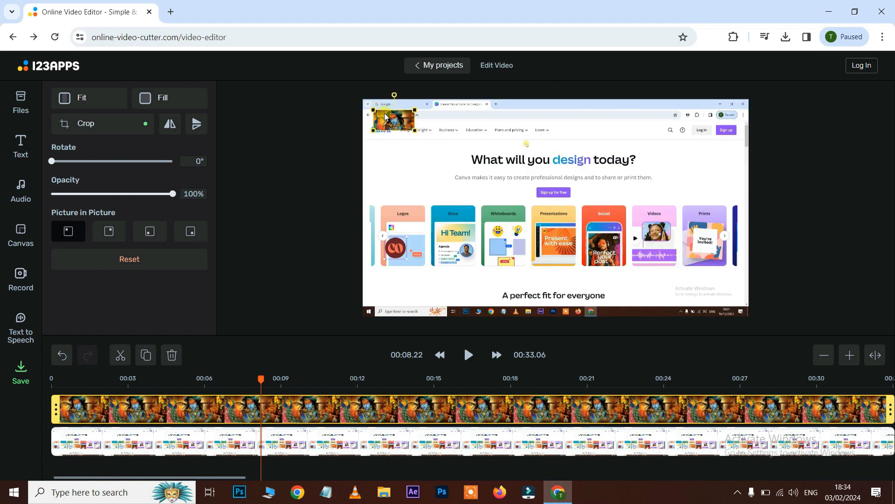
left_click(114, 231)
left_click(157, 232)
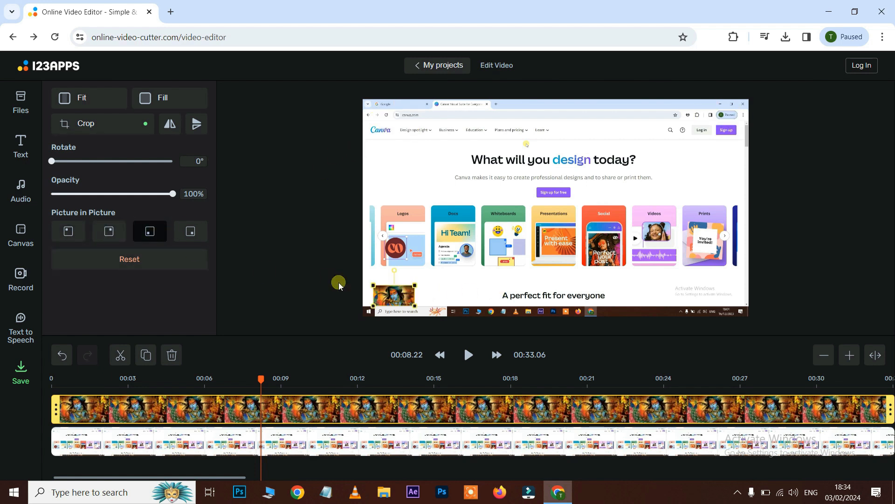
left_click(189, 232)
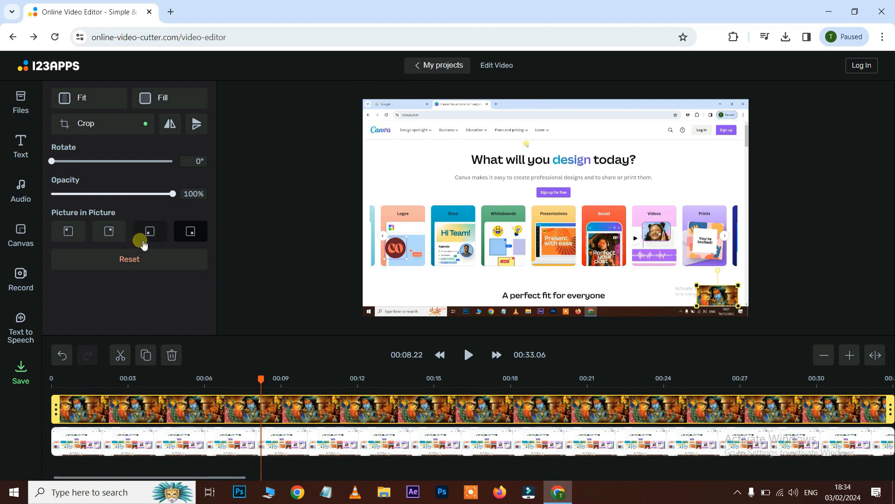
left_click_drag(699, 289, 569, 221)
mouse_move(672, 276)
left_mouse_down()
mouse_move(599, 275)
mouse_move(683, 281)
mouse_move(589, 250)
mouse_move(584, 237)
mouse_move(594, 230)
mouse_move(672, 254)
mouse_move(664, 275)
mouse_move(674, 282)
left_mouse_up()
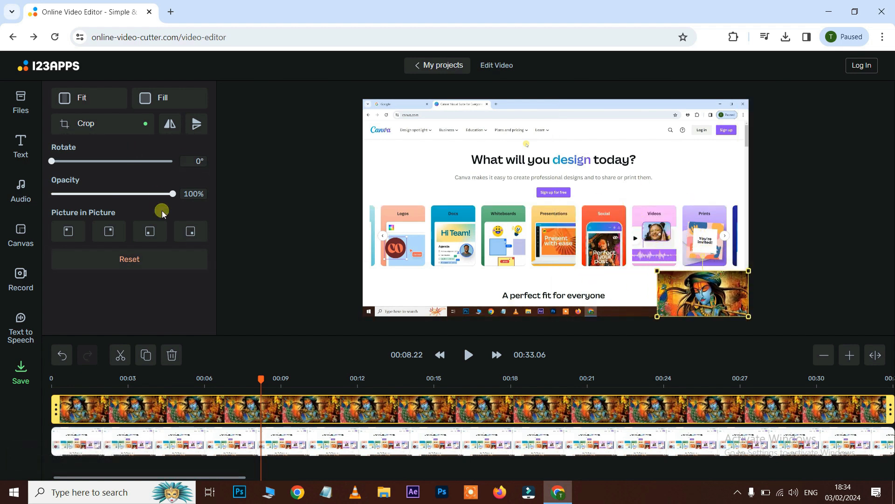
mouse_move(173, 194)
left_mouse_down()
mouse_move(131, 199)
mouse_move(173, 196)
left_mouse_up()
- Trim and move the image clip so it plays from about 00:13.6 to about 00:17 on the timeline
left_click_drag(60, 402, 447, 402)
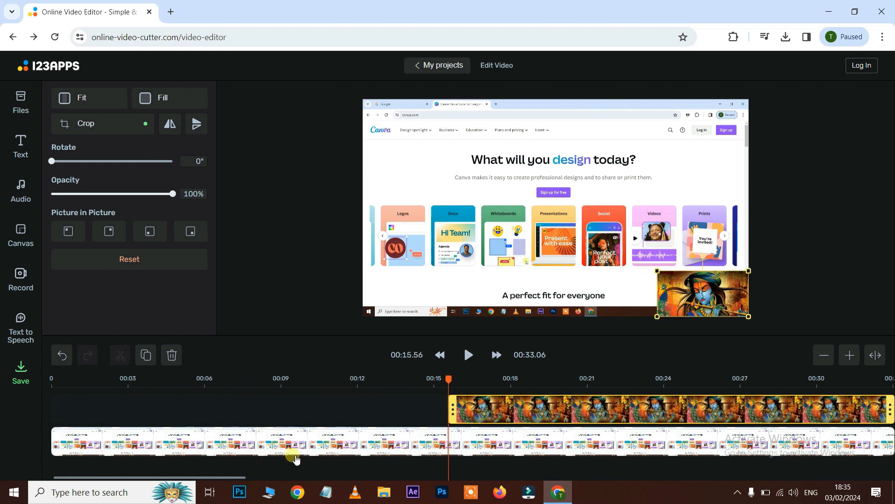
left_click_drag(204, 477, 259, 477)
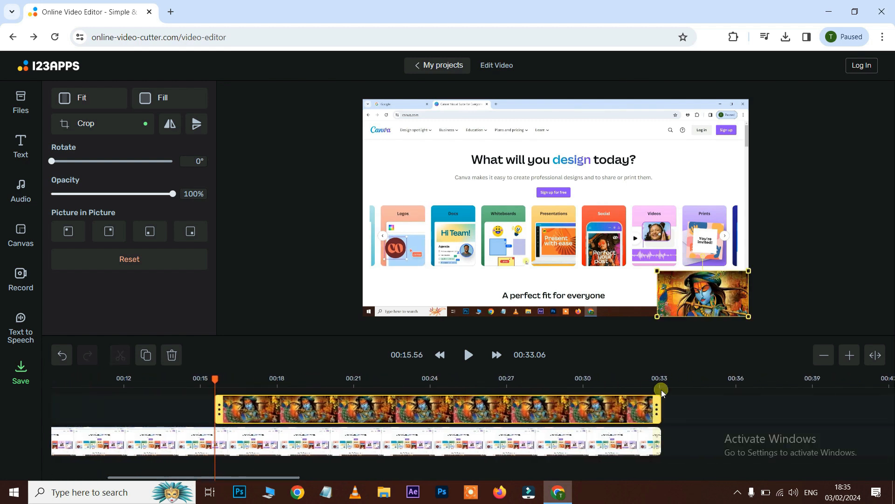
left_click_drag(666, 406, 480, 406)
left_click_drag(215, 380, 126, 391)
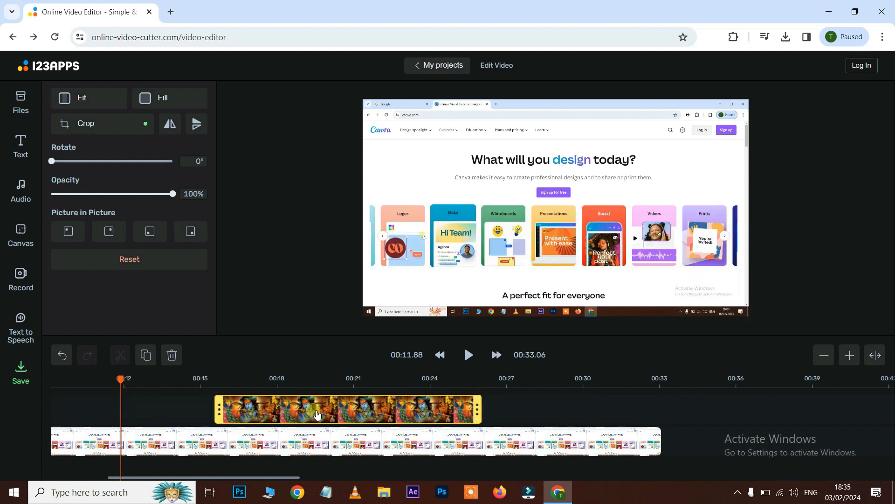
left_click(159, 384)
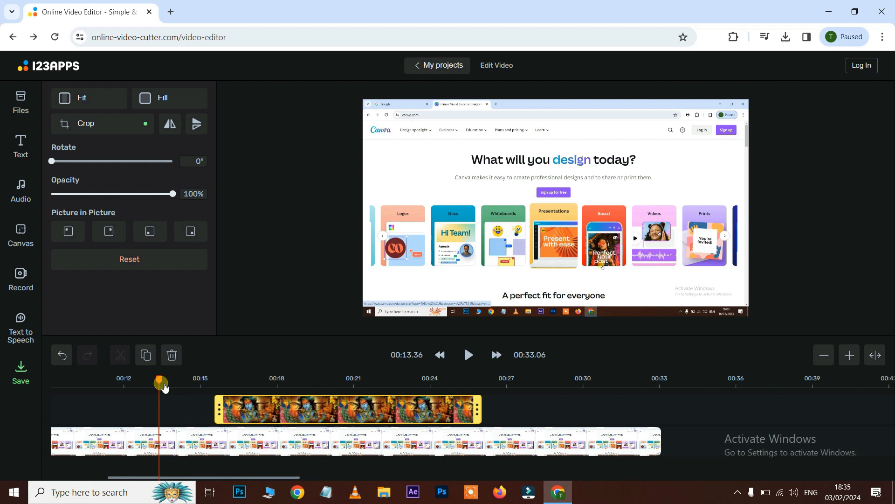
left_click_drag(167, 382, 169, 380)
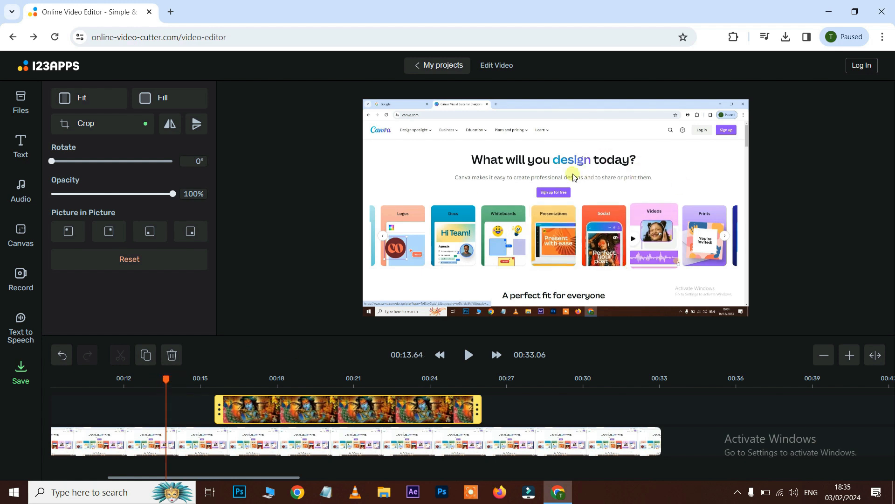
left_click_drag(262, 402, 214, 402)
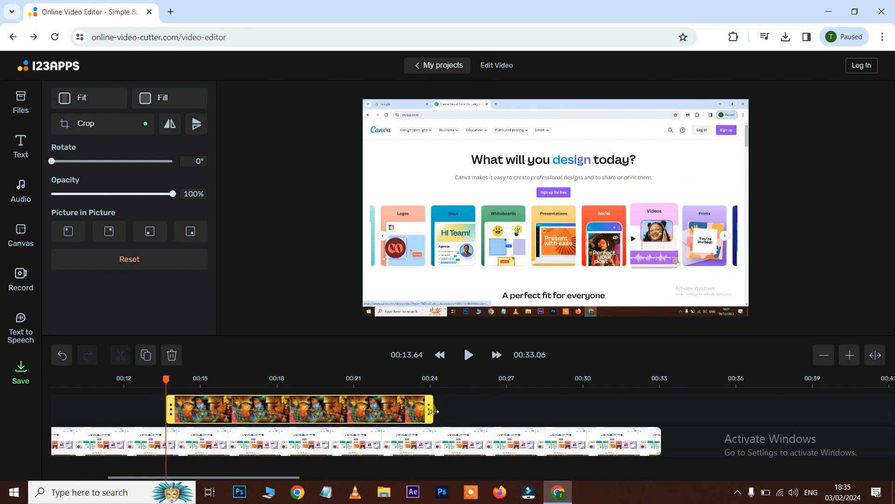
left_click_drag(378, 411, 246, 411)
- Preview the picture-in-picture segment from just before 00:13
left_click(161, 383)
key("space")
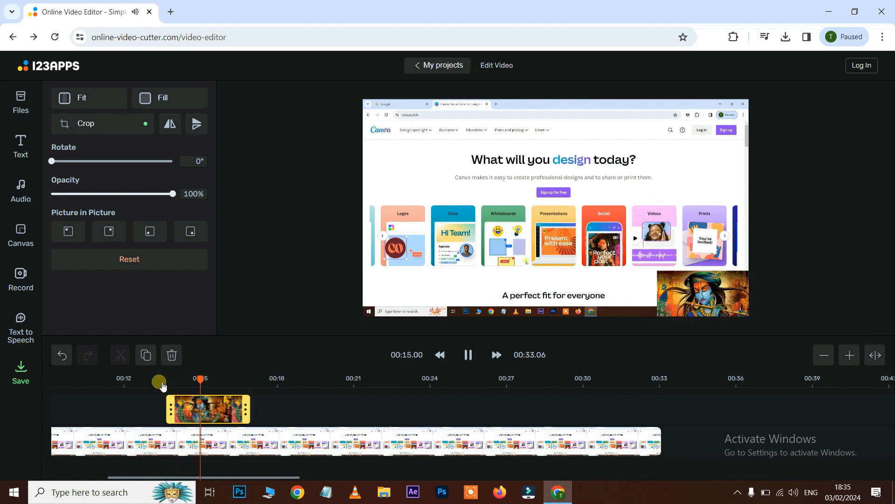
key("space")
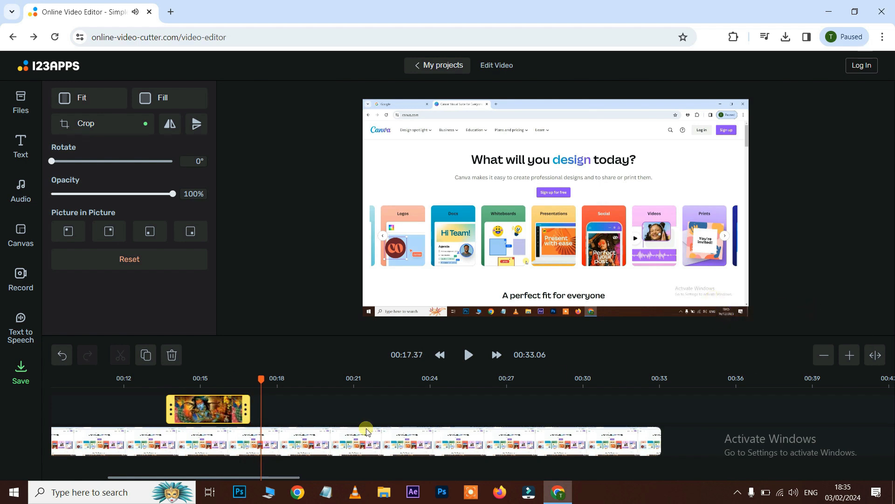
- Delete the screen-recording clip from the main video track
left_click(428, 442)
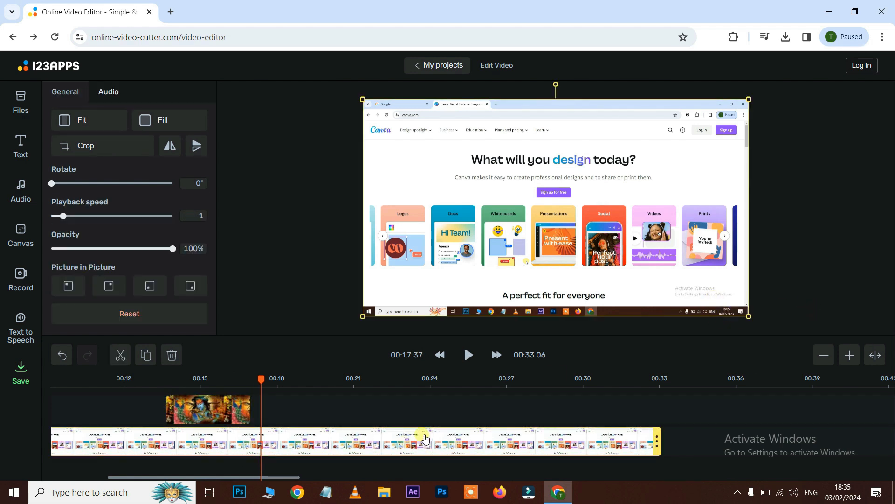
key("Delete")
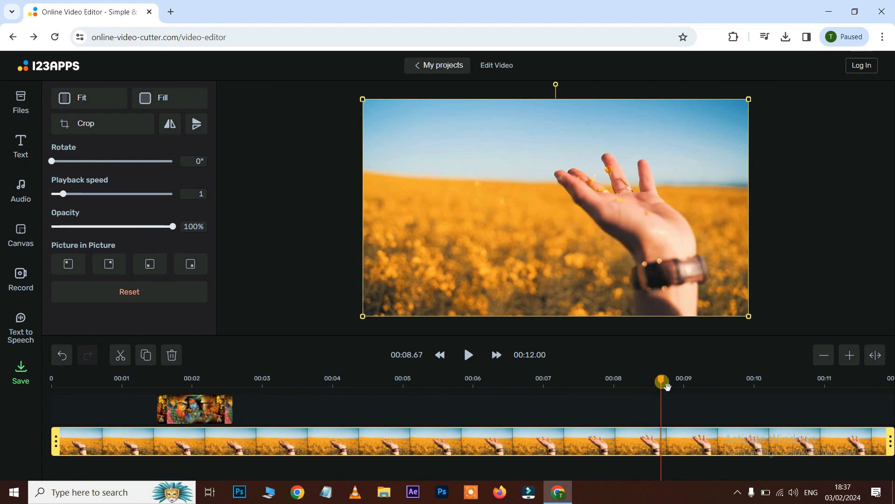
- Scrub the playhead across the clip and play it from around 00:10
left_click_drag(662, 380, 759, 396)
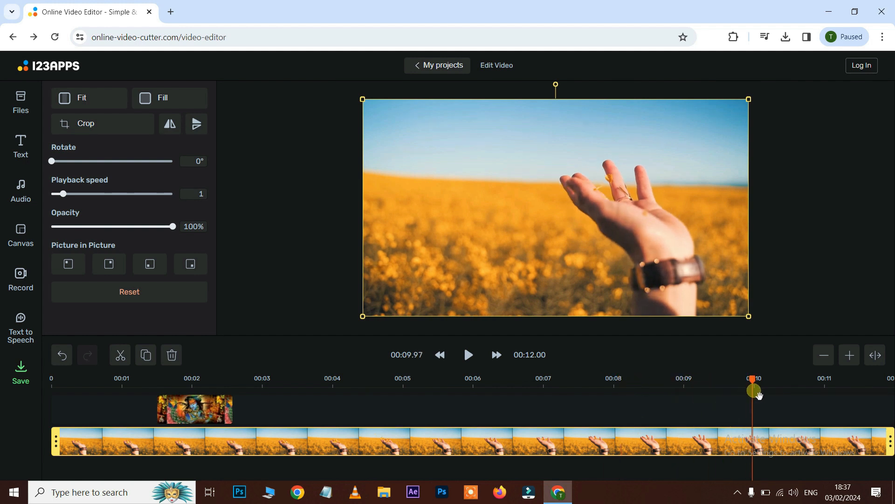
left_click_drag(759, 395, 763, 395)
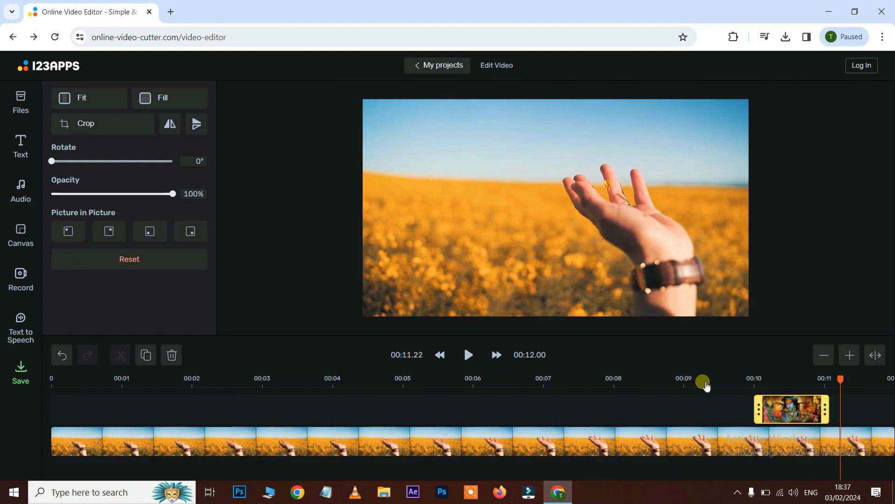
left_click(704, 383)
key("space")
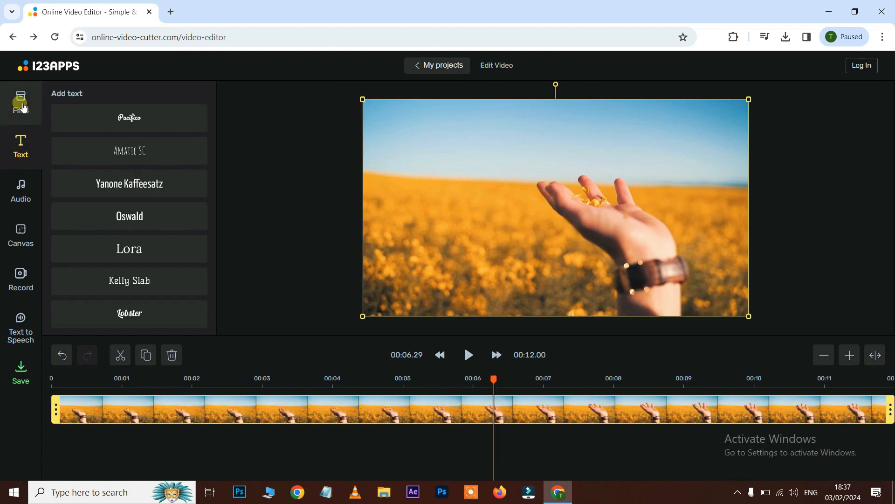
- Add a text element in the Pacifico font to the video
left_click(21, 105)
left_click(21, 144)
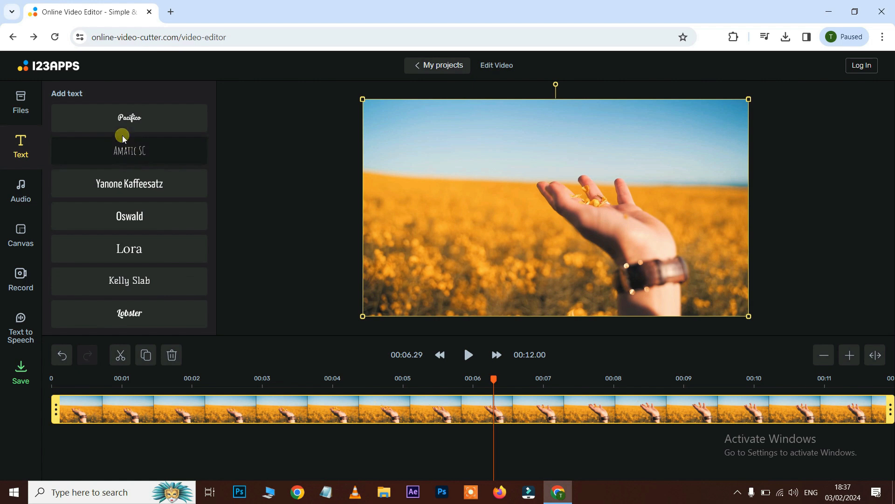
left_click(133, 118)
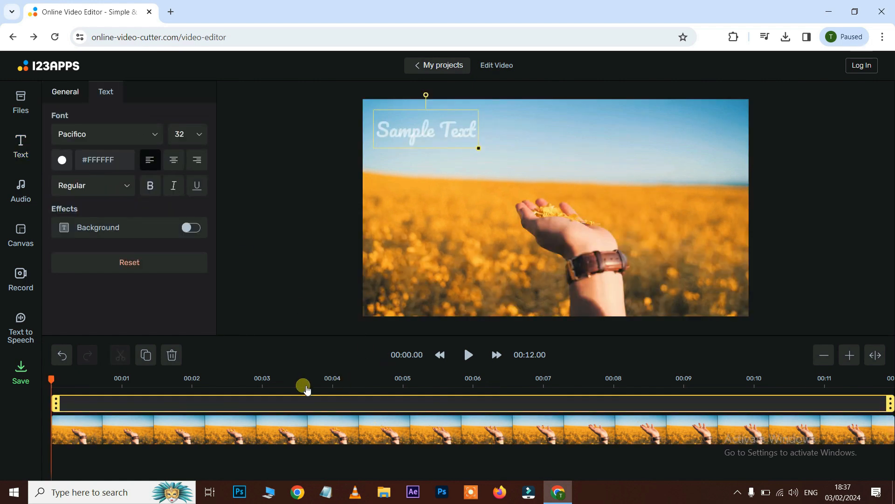
- Move the text box toward the top centre and replace its sample words with a person's name
left_click_drag(401, 135, 512, 147)
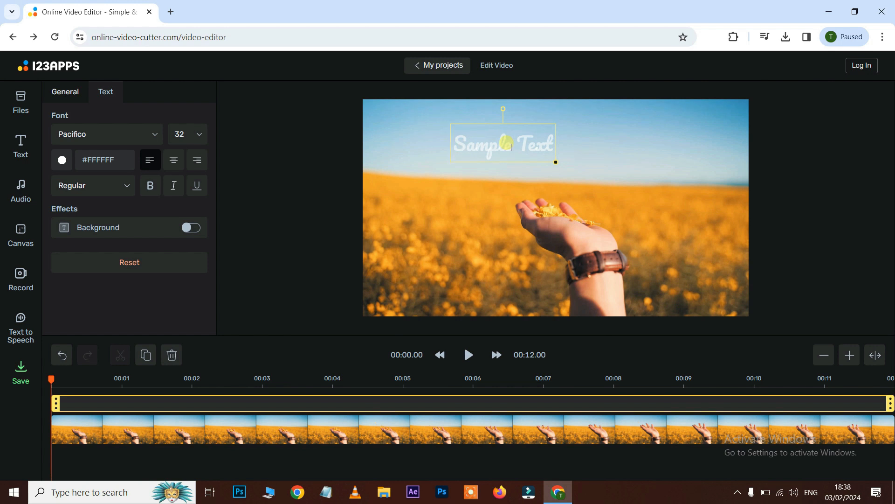
key("ctrl+a")
type("Prathap")
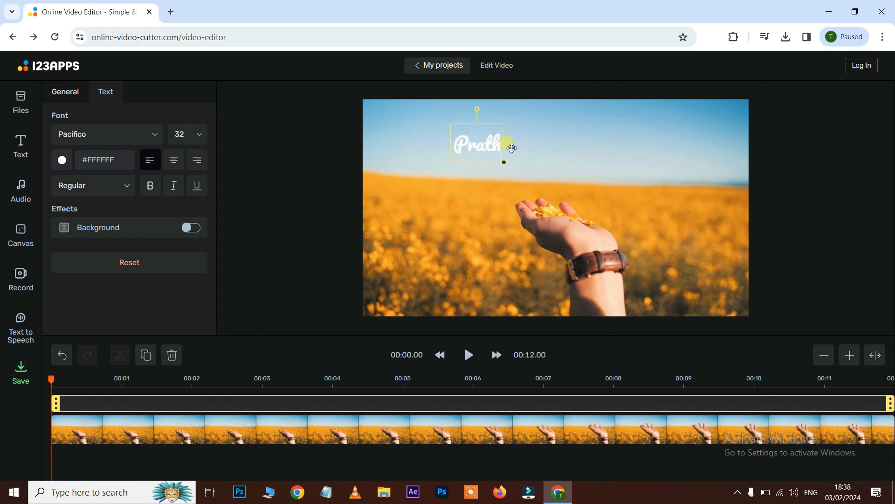
type("ma")
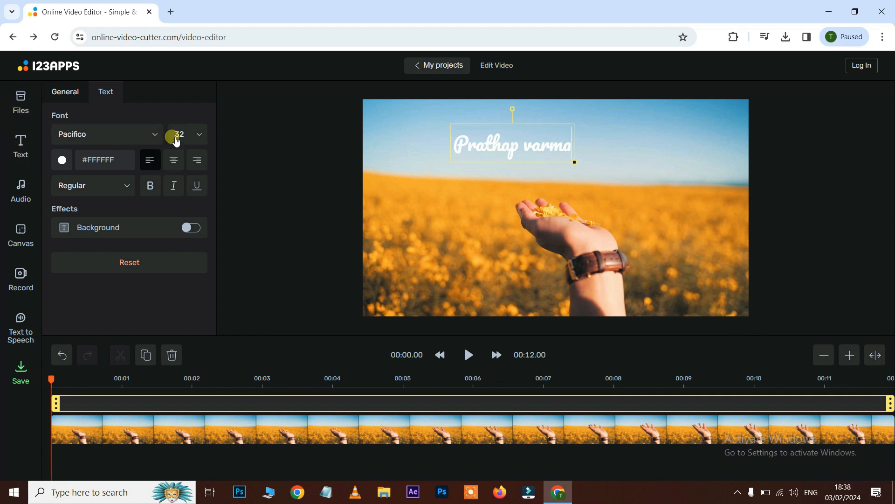
- Set the text colour to red, #FF0000
left_click(64, 161)
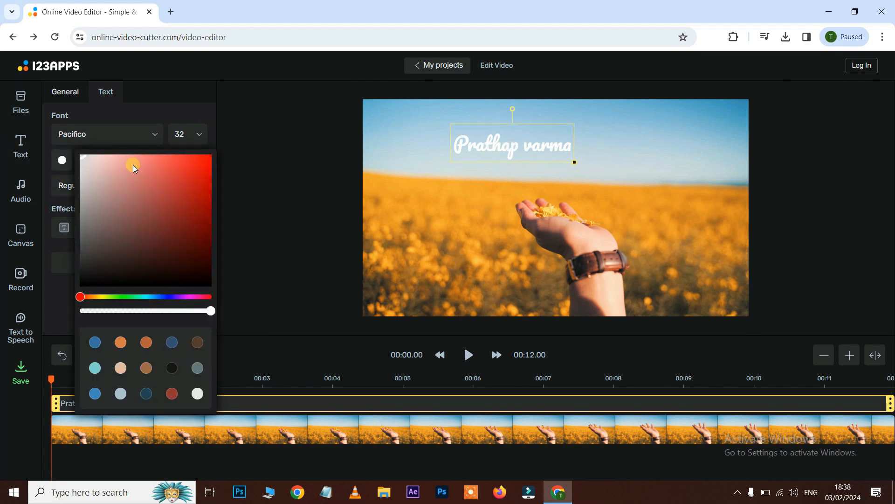
left_click_drag(184, 167, 223, 154)
left_click(225, 153)
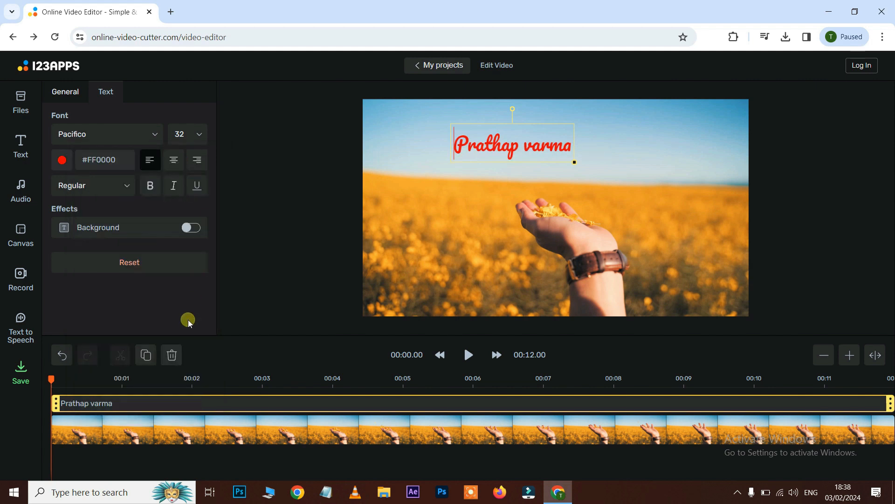
- Set the text's font size to 72
left_click(199, 139)
scroll(180, 241, "up", 1)
scroll(181, 243, "down", 5)
scroll(185, 245, "down", 5)
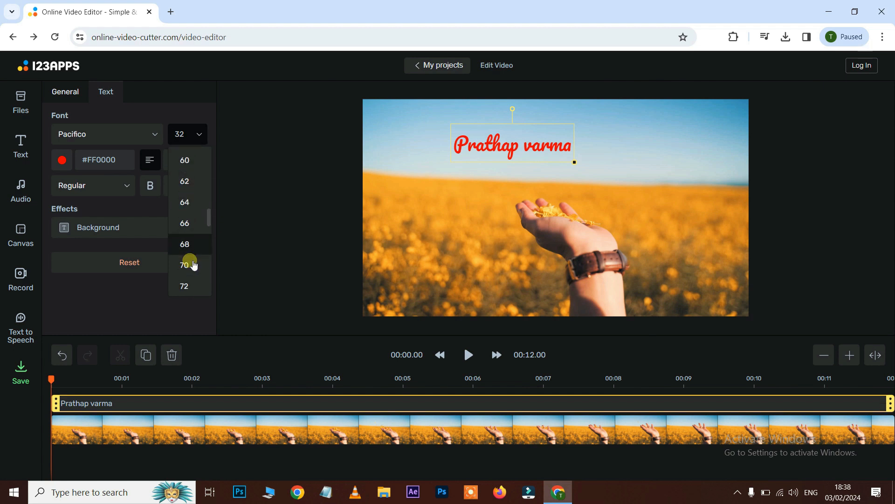
left_click(189, 281)
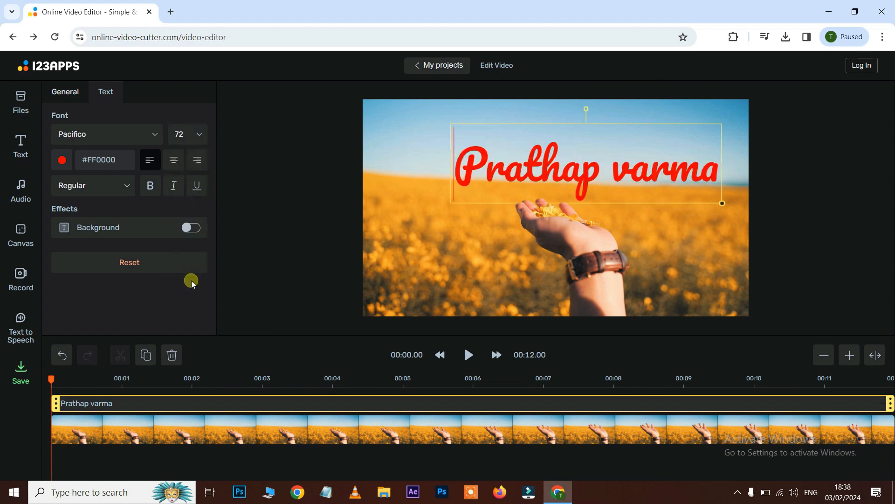
- Set the text's style to Bold
left_click(132, 189)
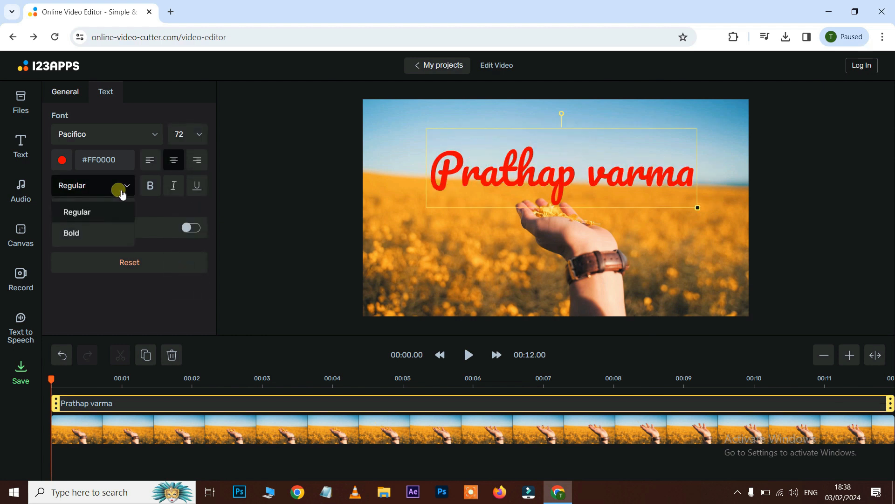
left_click(72, 231)
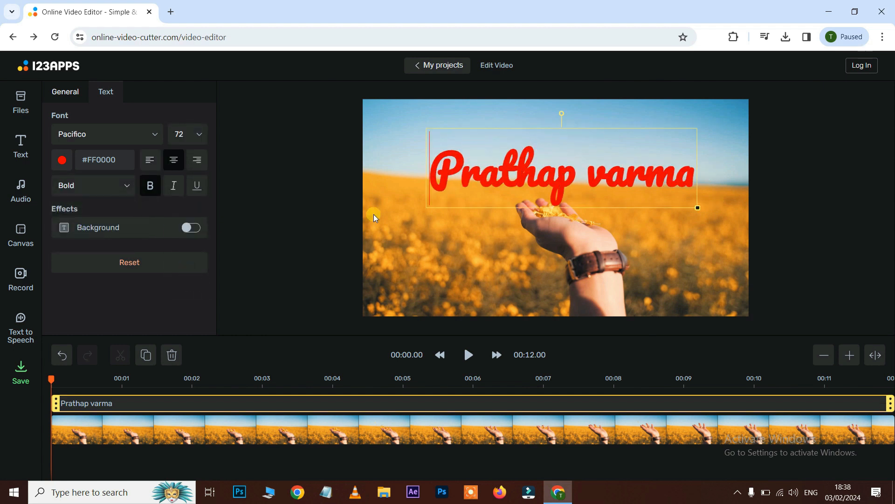
left_click(175, 188)
left_click(176, 188)
left_click(199, 189)
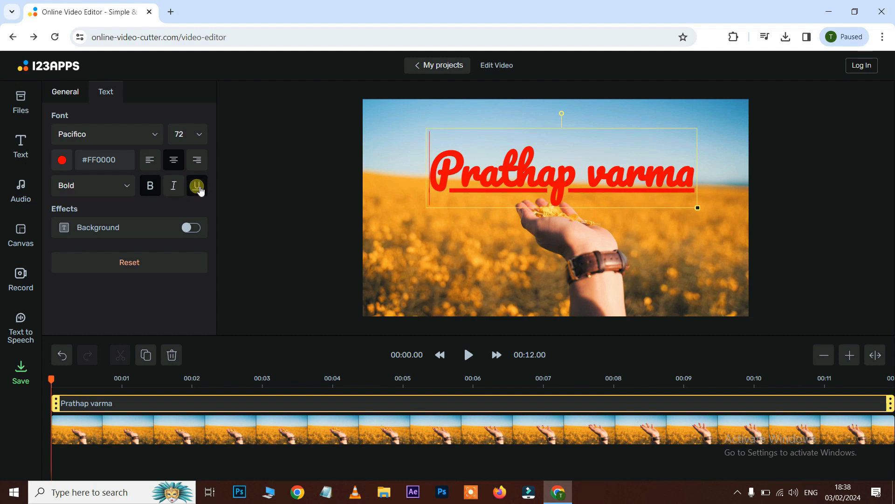
left_click(198, 190)
- Turn on the text background and pick a swatch colour for it
left_click(200, 228)
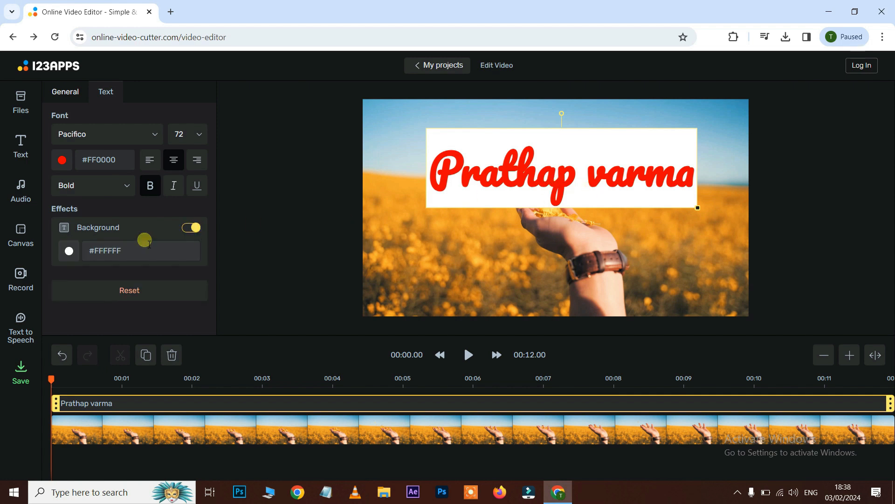
left_click(73, 252)
left_click(156, 376)
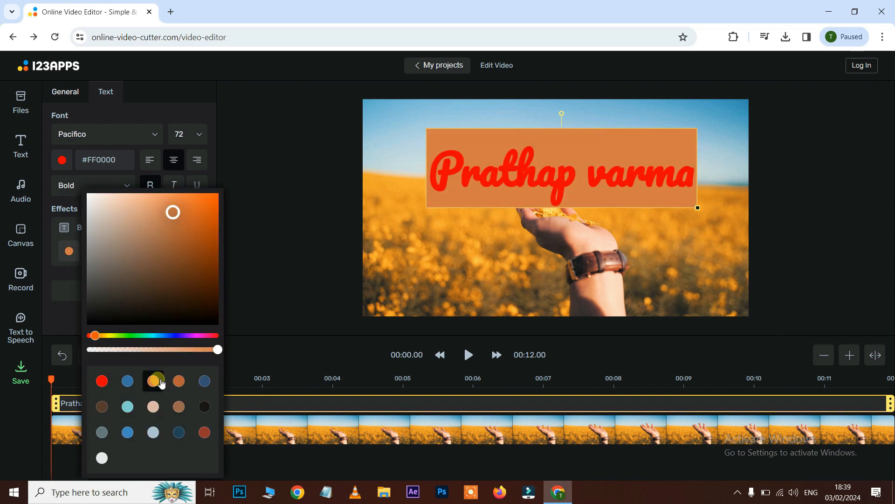
left_click(441, 172)
left_click_drag(446, 174, 705, 183)
- Change the text's font to Oswald
left_click(117, 134)
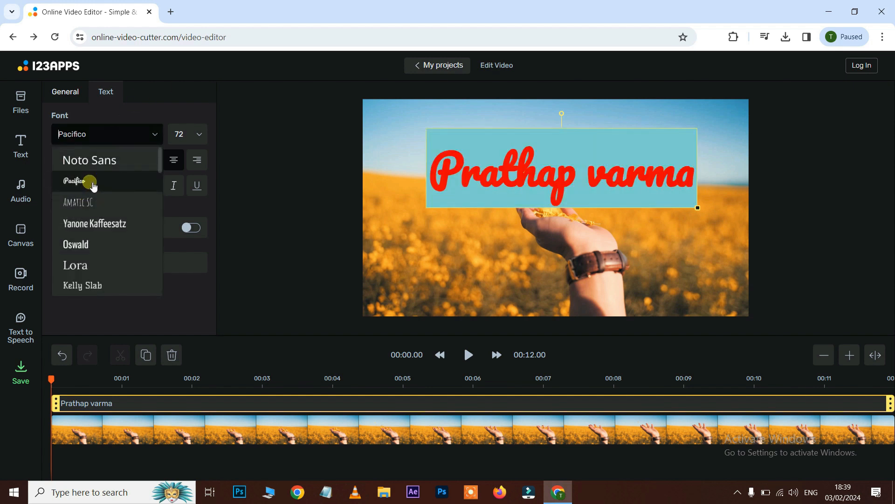
left_click(80, 245)
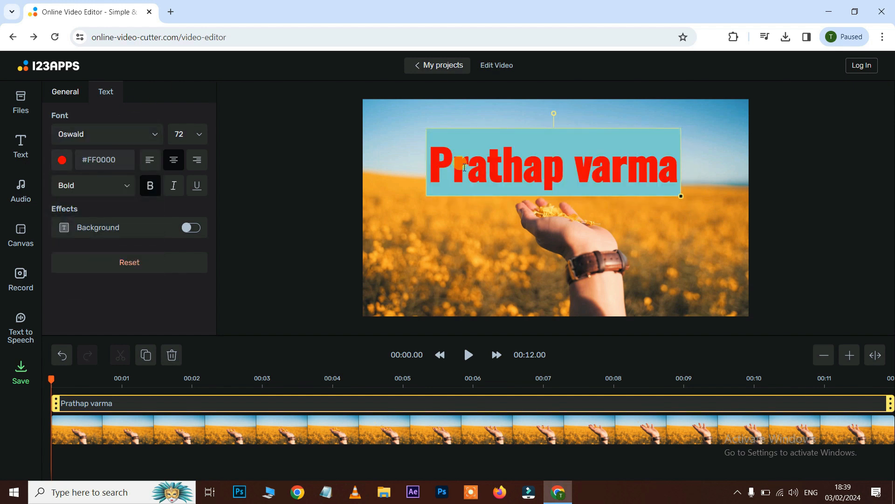
left_click_drag(432, 161, 681, 164)
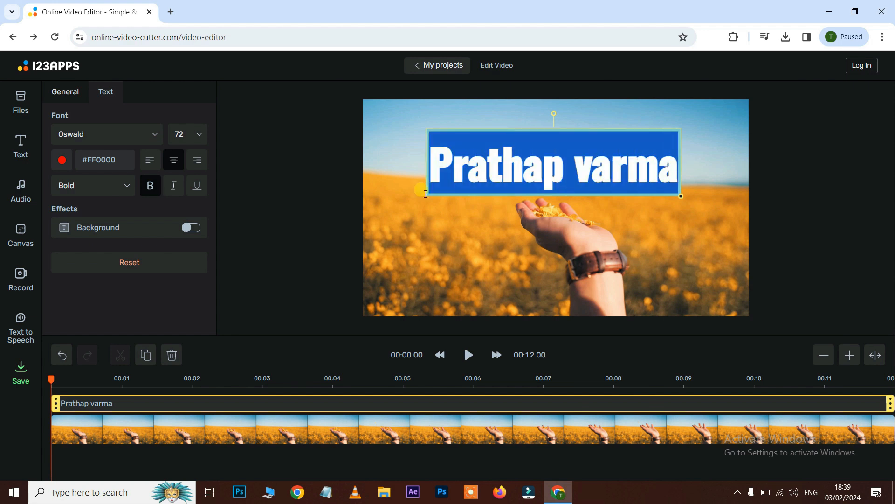
- Reset the text's formatting to its defaults
left_click(148, 262)
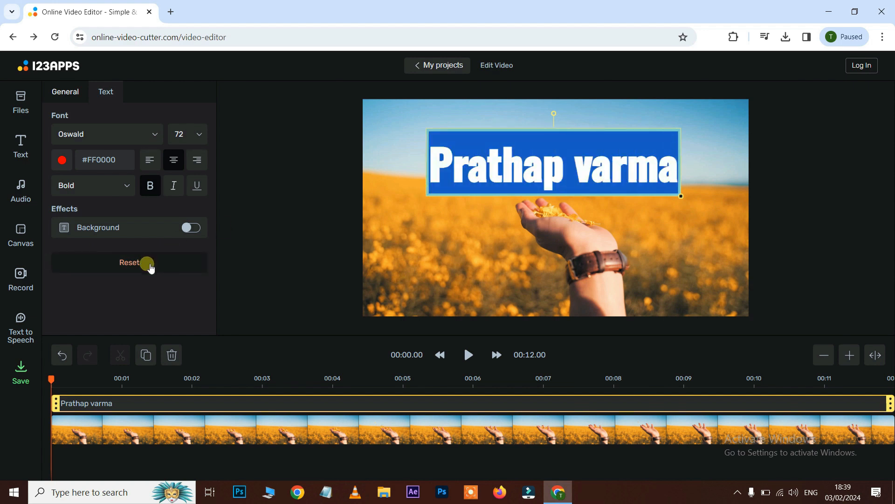
left_click(149, 264)
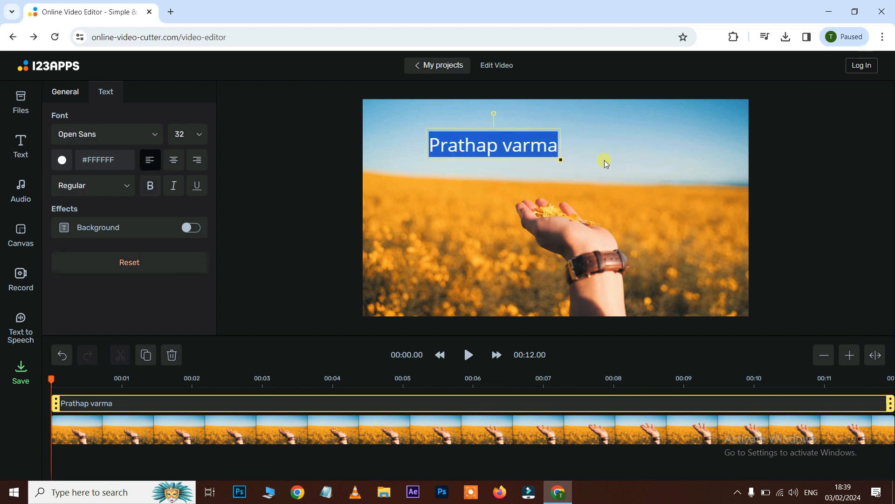
- Change the text's font to Noto Sans
left_click(500, 143)
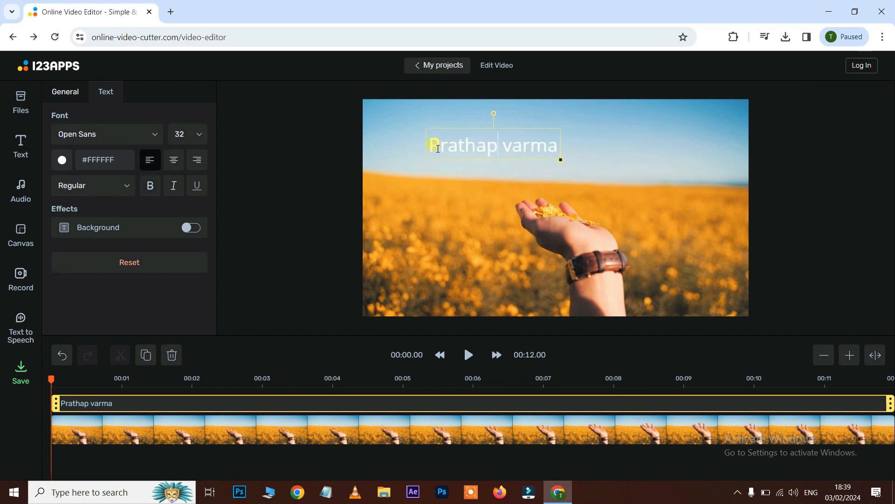
left_click(129, 135)
scroll(106, 200, "down", 6)
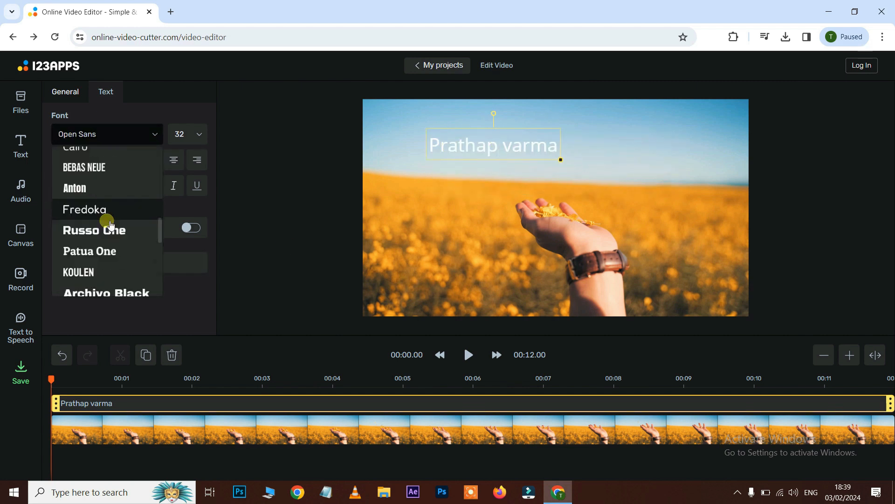
scroll(107, 219, "up", 8)
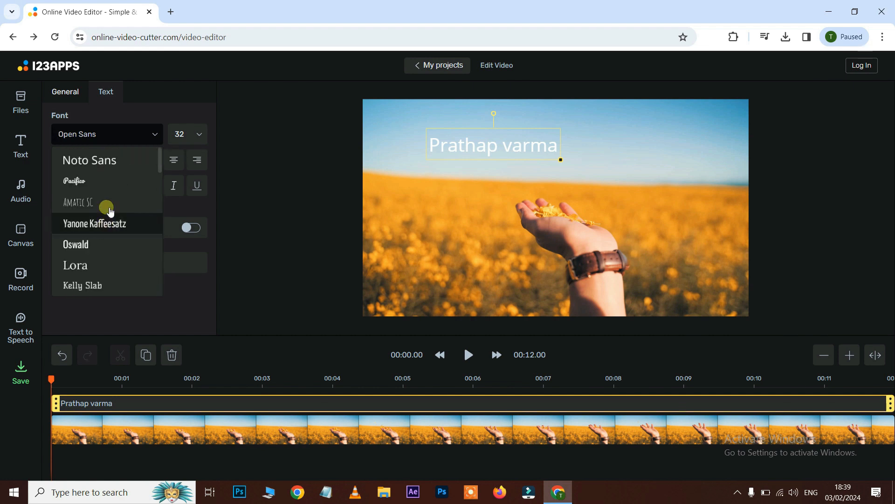
left_click(112, 159)
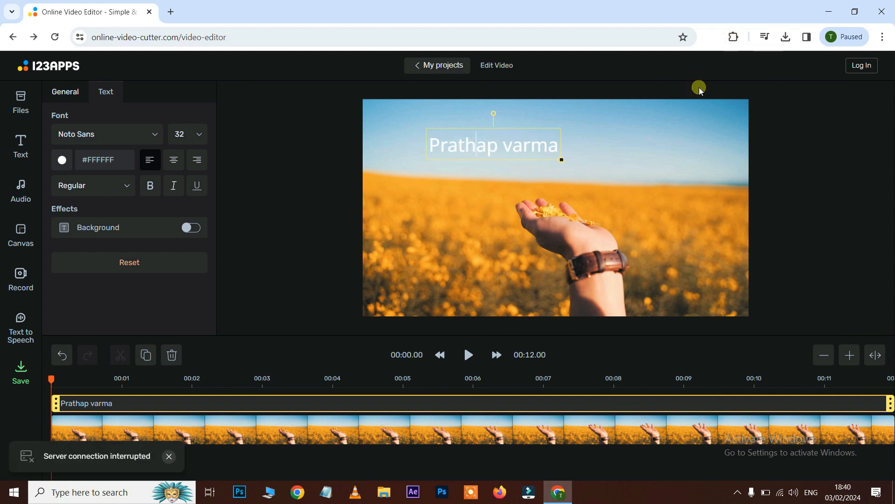
- Switch the Google Input Tools extension to Telugu typing
left_click(734, 36)
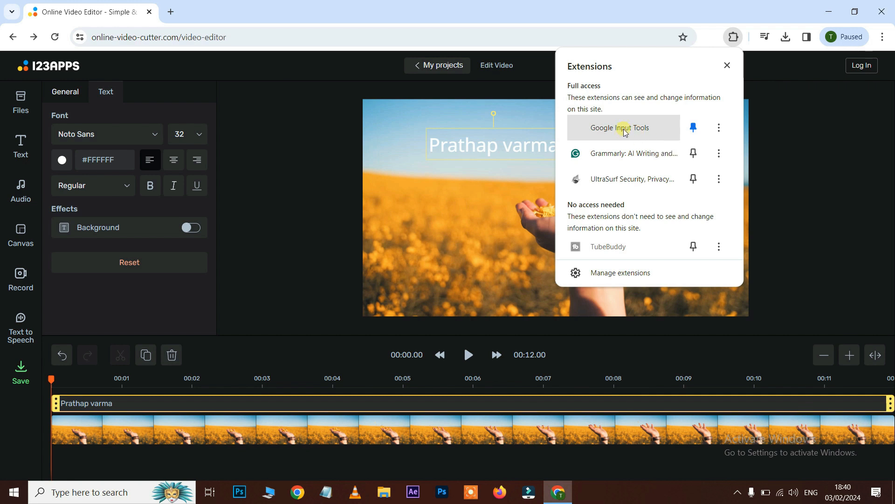
left_click(625, 132)
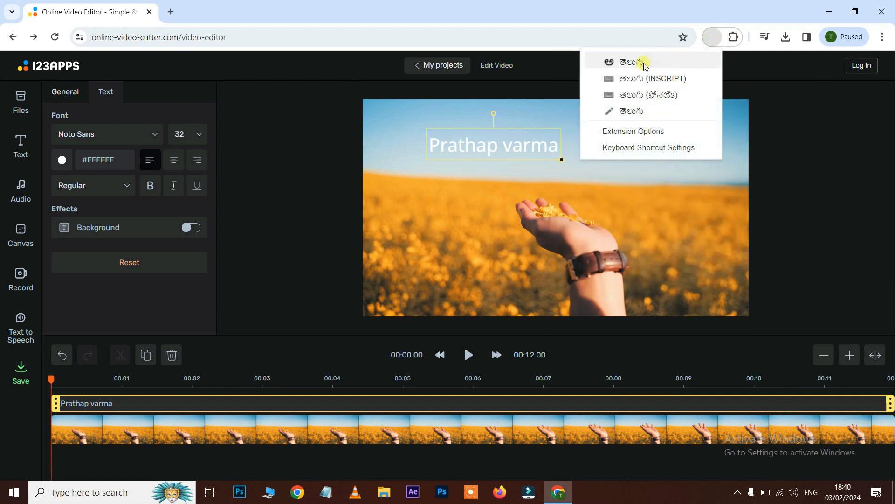
double_click(440, 152)
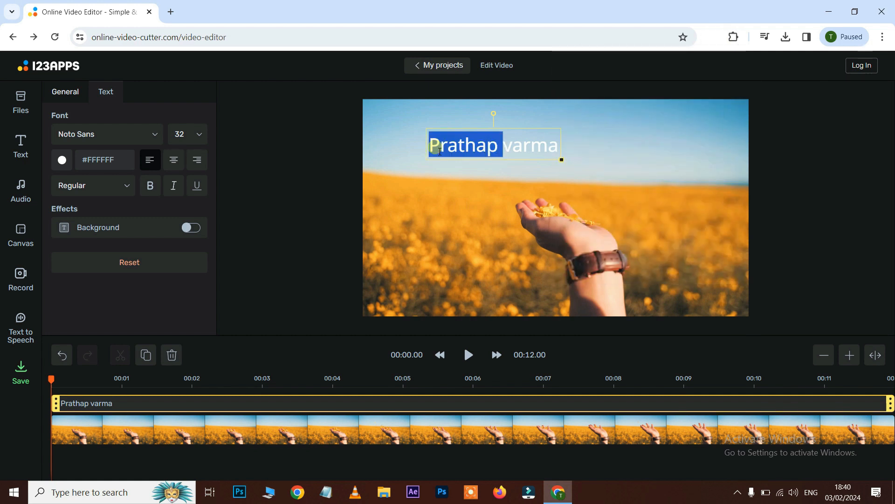
- In a new tab, transliterate "hai friends ela vunaru" into Telugu in Google's search box and select it
key("ctrl+t")
left_click(366, 250)
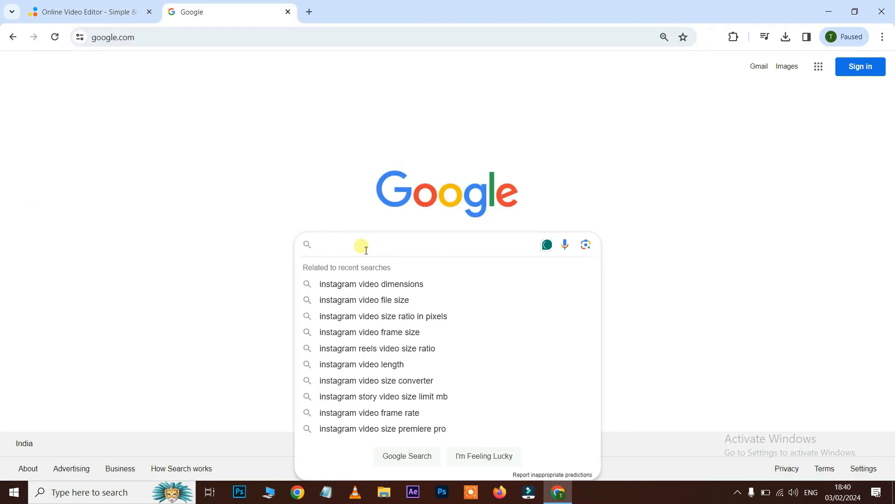
type("hai friends")
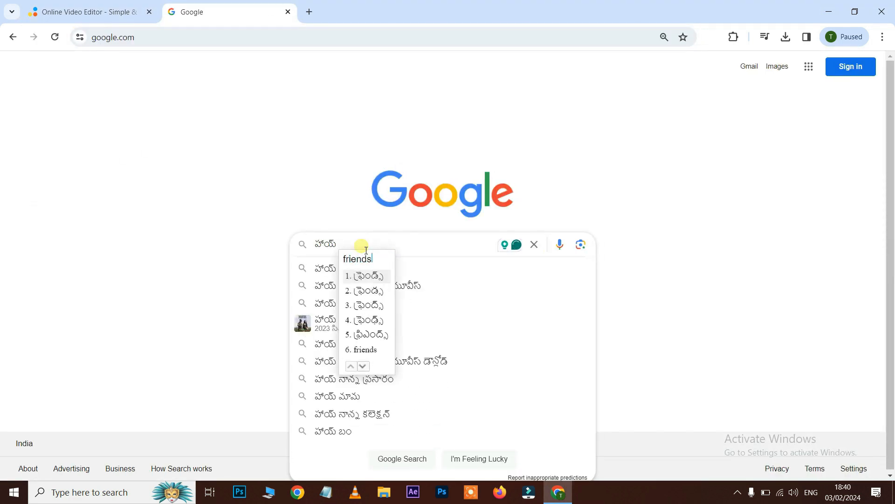
type(" ela ")
type("vuna")
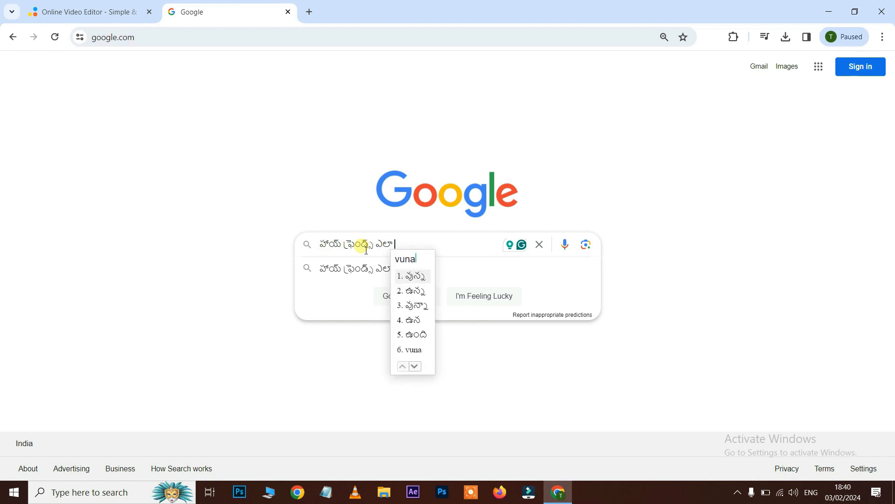
type("ru")
left_click_drag(439, 246, 308, 243)
key("ctrl+c")
- Return to the editor and paste the Telugu phrase into the text box
key("ctrl+Tab")
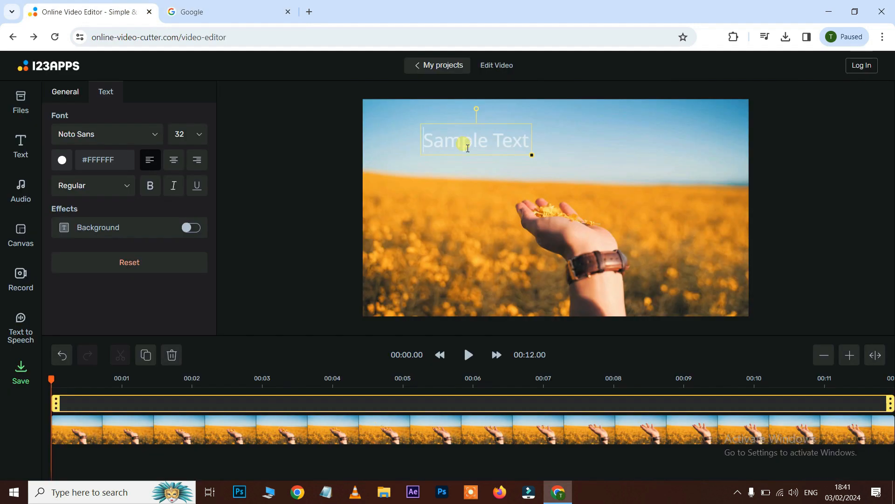
key("ctrl+v")
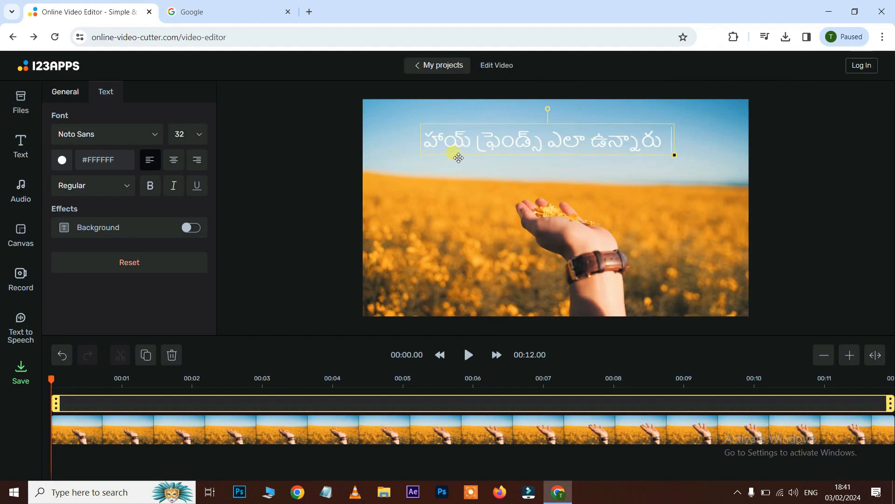
- Select all of the caption text and set its font size to 42
left_click_drag(443, 138, 565, 146)
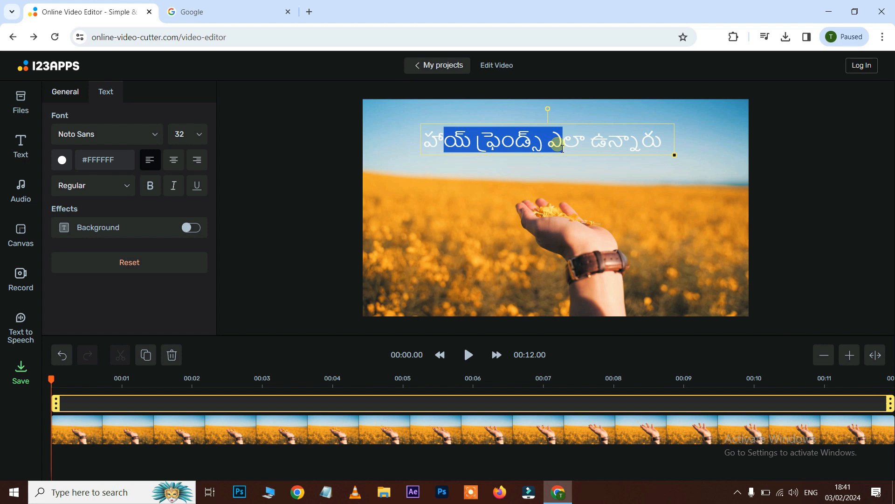
key("ctrl+a")
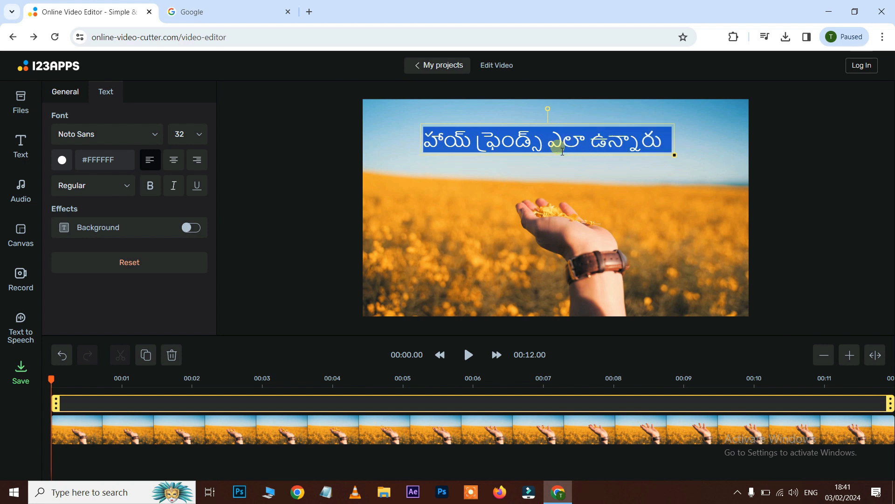
left_click(196, 135)
scroll(186, 226, "down", 4)
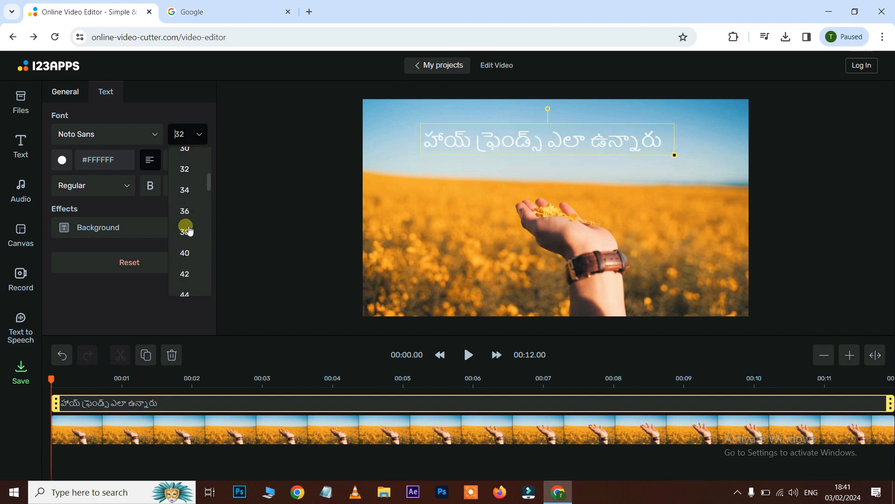
left_click(186, 225)
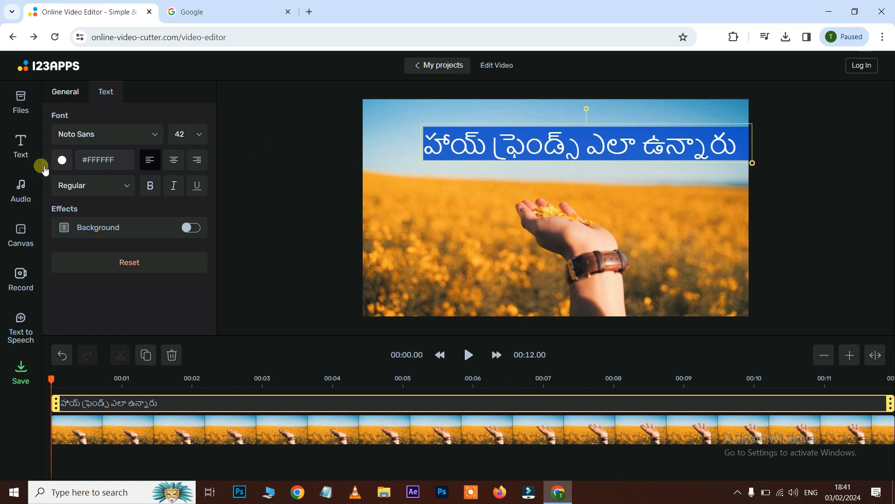
- Set the caption colour to blue #2606FA and make the text bold
left_click(64, 161)
left_click(170, 296)
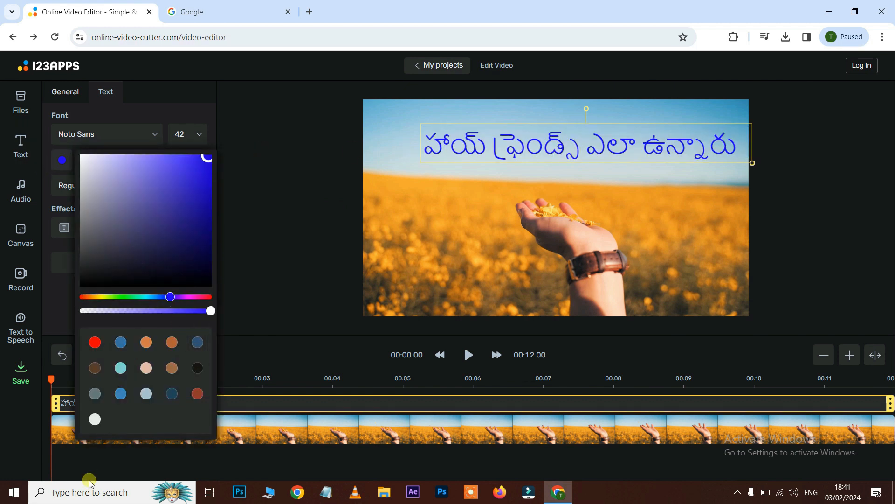
left_click(56, 293)
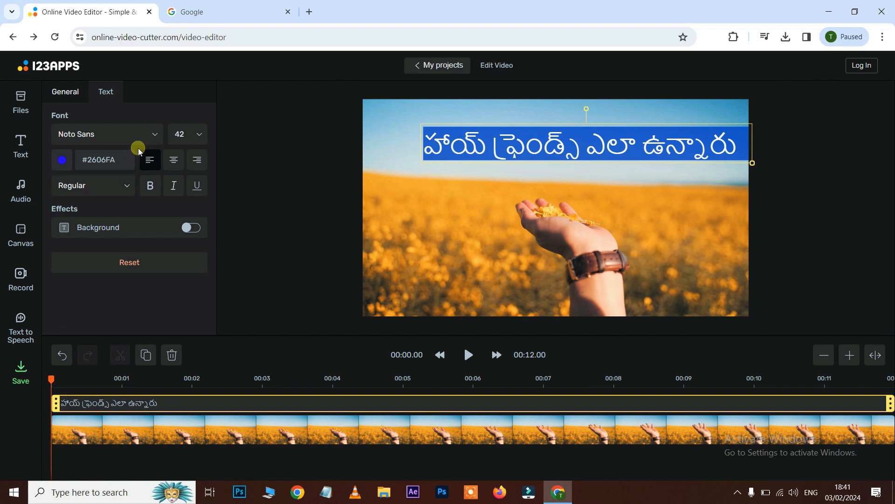
left_click(160, 187)
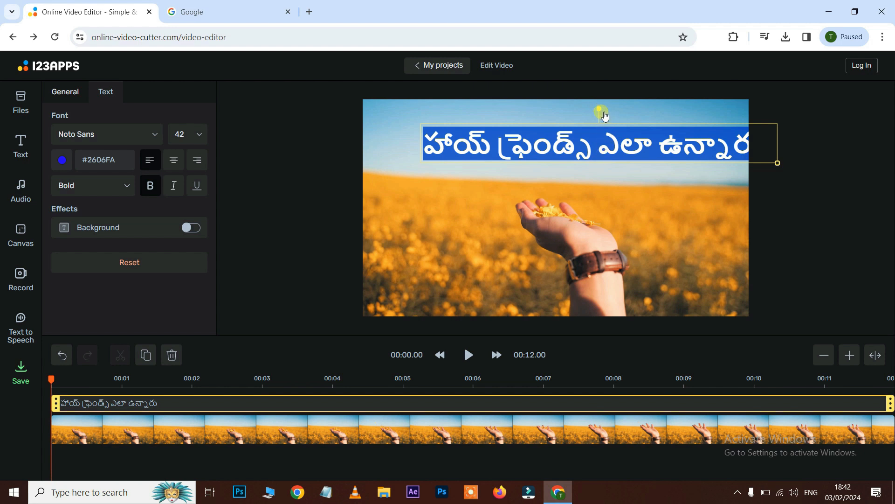
- Tilt the caption slightly and scale it down to font size 30
mouse_move(603, 113)
left_mouse_down()
mouse_move(576, 117)
mouse_move(597, 100)
left_mouse_up()
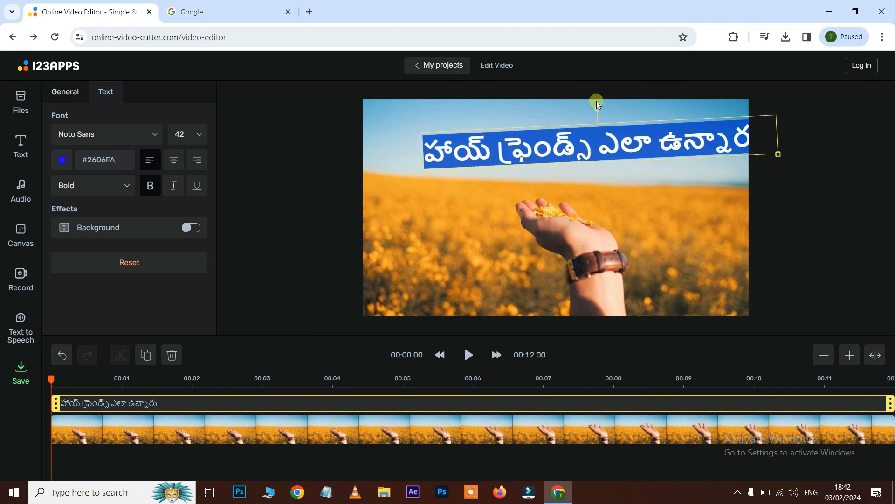
left_click_drag(779, 155, 675, 149)
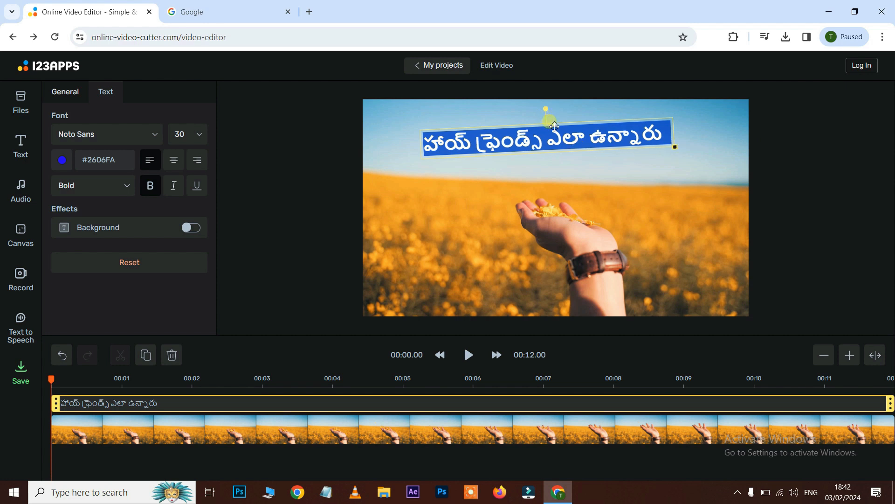
- Move the caption lower on the frame, just above the hand
left_click_drag(558, 128, 574, 162)
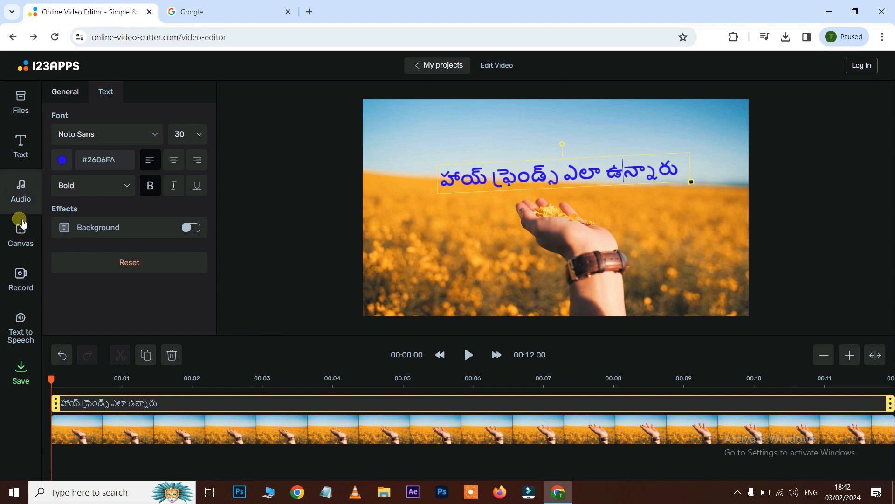
left_click(20, 142)
left_click(21, 103)
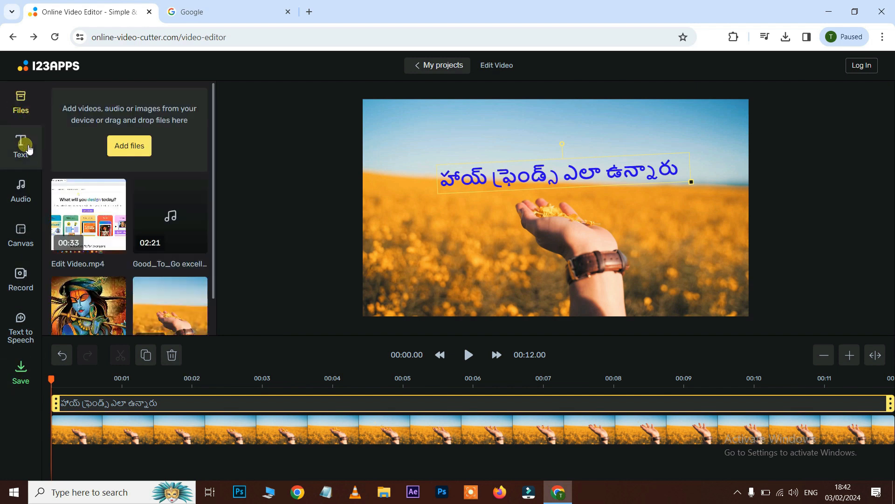
left_click(28, 151)
- Add the DD Groove track from the audio library to the timeline
left_click(21, 191)
scroll(128, 171, "up", 1)
scroll(135, 173, "down", 12)
scroll(160, 166, "up", 4)
scroll(160, 168, "up", 8)
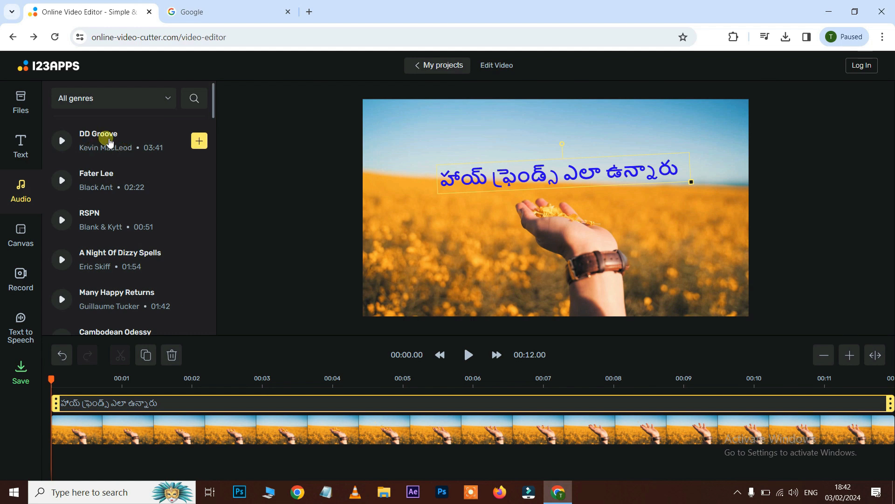
left_click(202, 143)
left_click(119, 466)
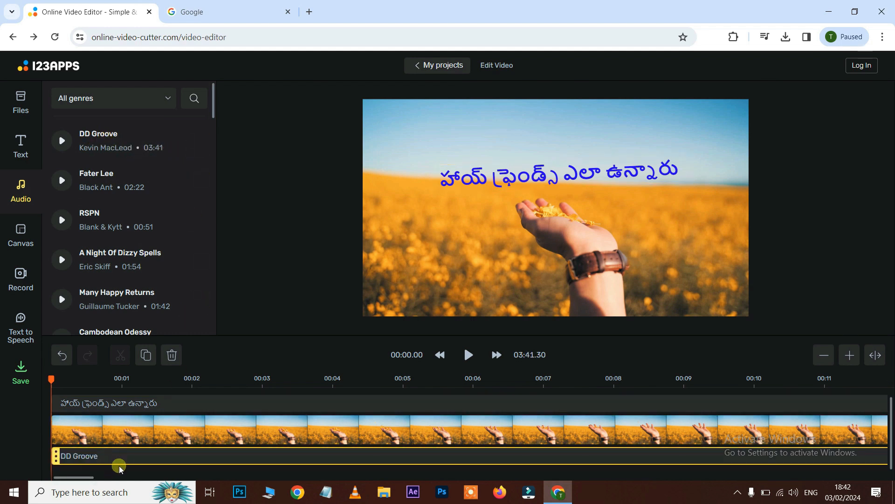
- Play the preview with the music and select the DD Groove audio track
key("space")
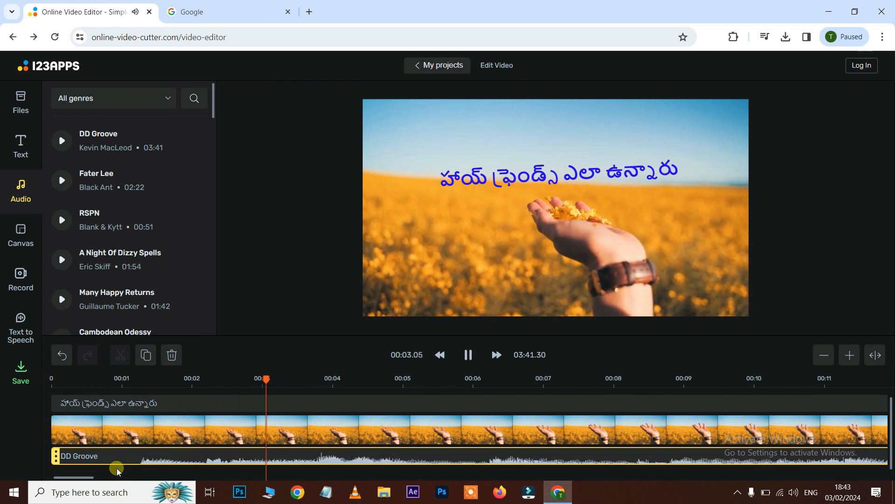
left_click(178, 460)
left_click(167, 434)
left_click(177, 456)
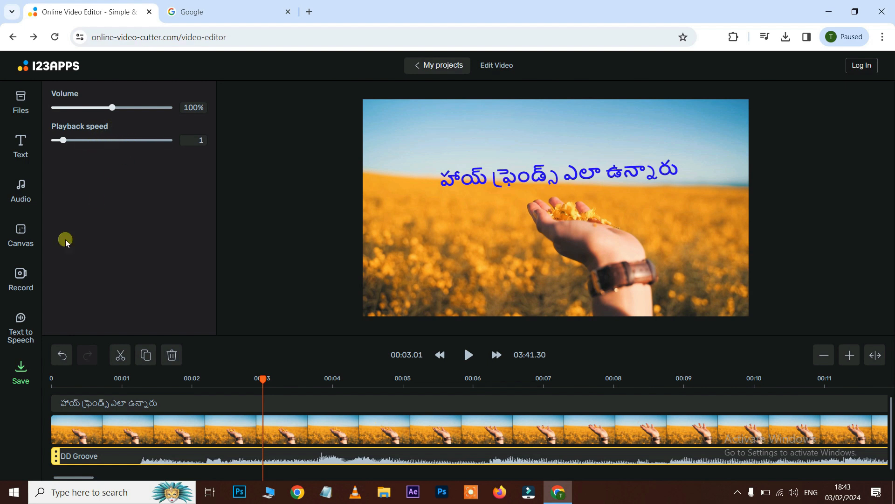
- Browse the audio library's music list
left_click(27, 194)
scroll(128, 201, "down", 15)
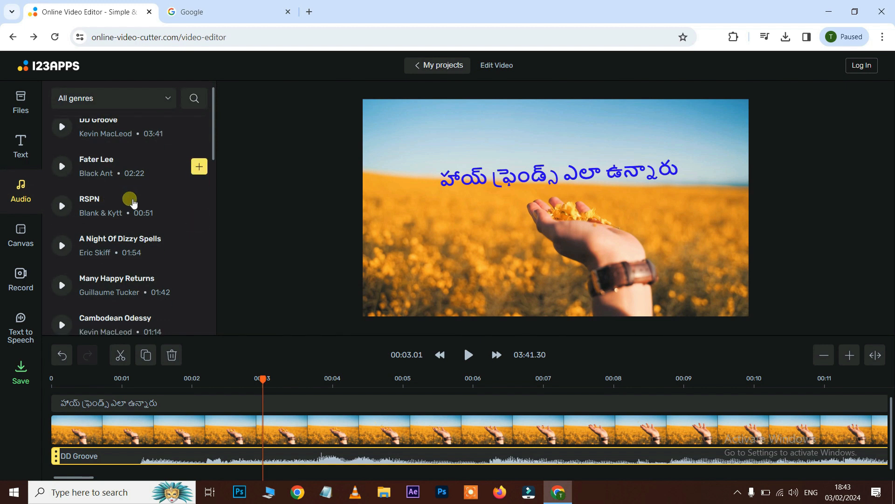
scroll(130, 200, "down", 16)
scroll(130, 199, "up", 11)
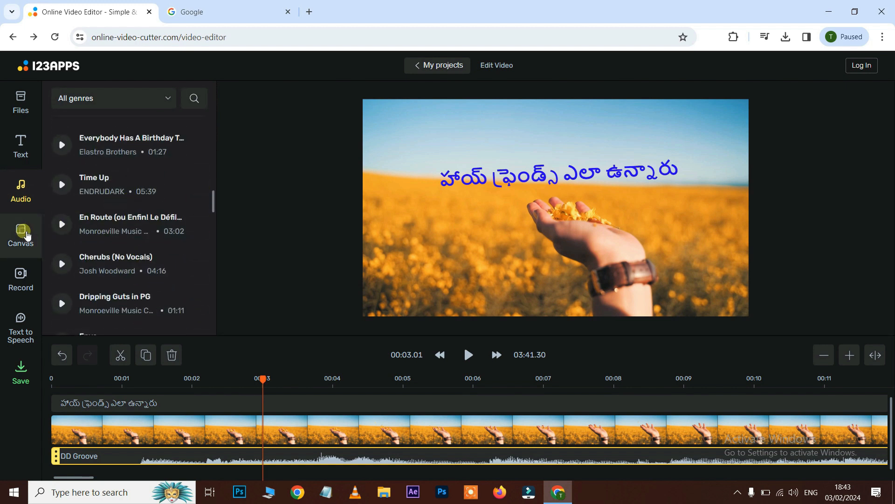
- Set the canvas background colour to orange #ED6237
left_click(27, 236)
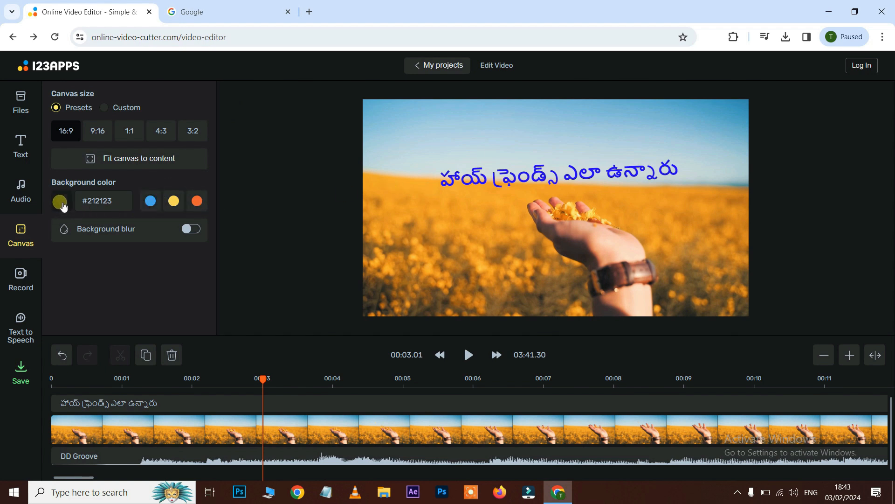
left_click(196, 201)
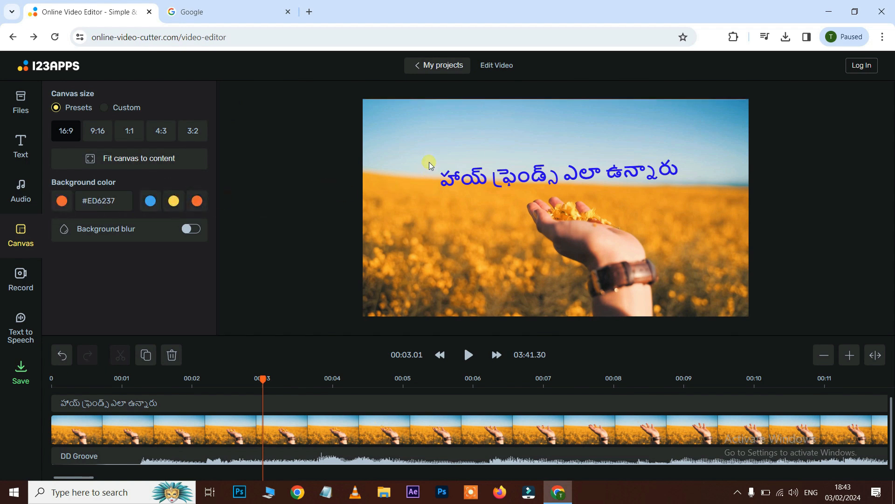
- Enable the canvas background blur at 50%, keeping the video in its original position
left_click_drag(439, 165, 528, 219)
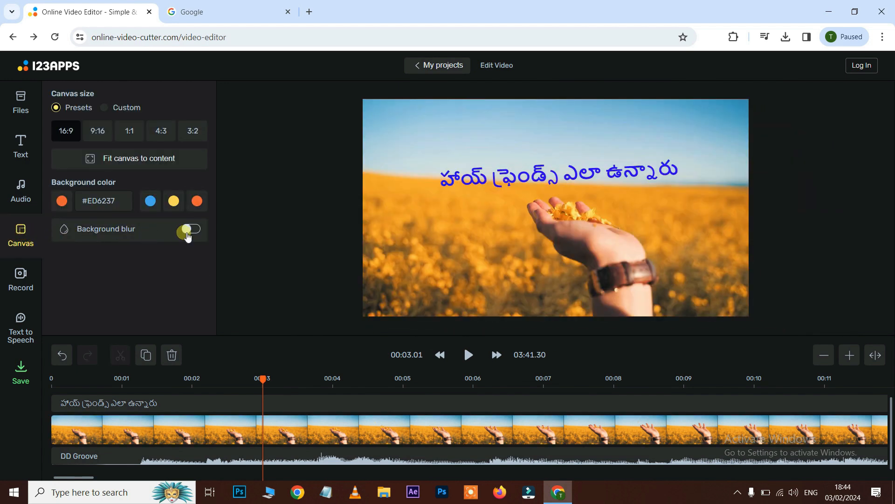
left_click(188, 231)
left_click_drag(384, 139, 503, 239)
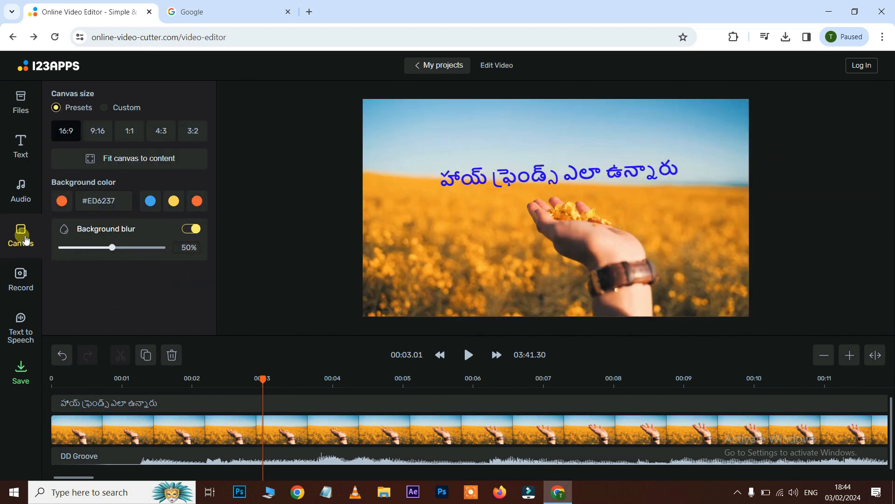
- Copy the Telugu phrase from the Google tab and paste it into the Text to Speech box
left_click(27, 276)
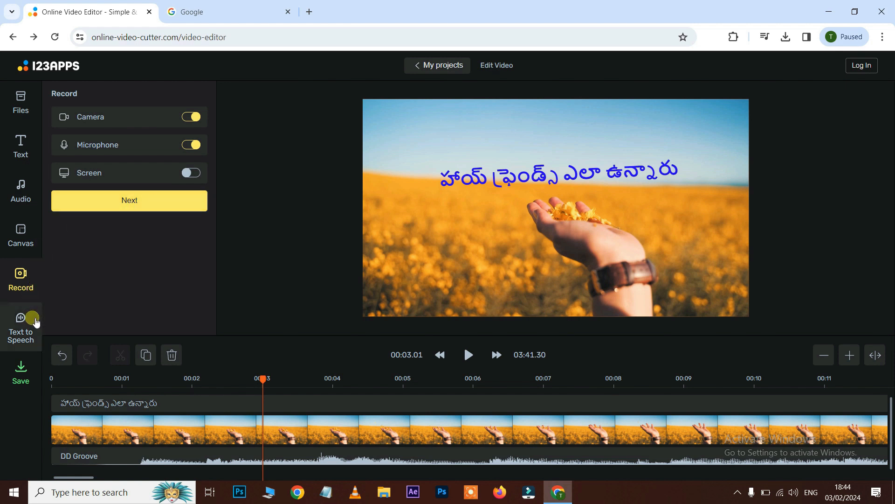
left_click(27, 338)
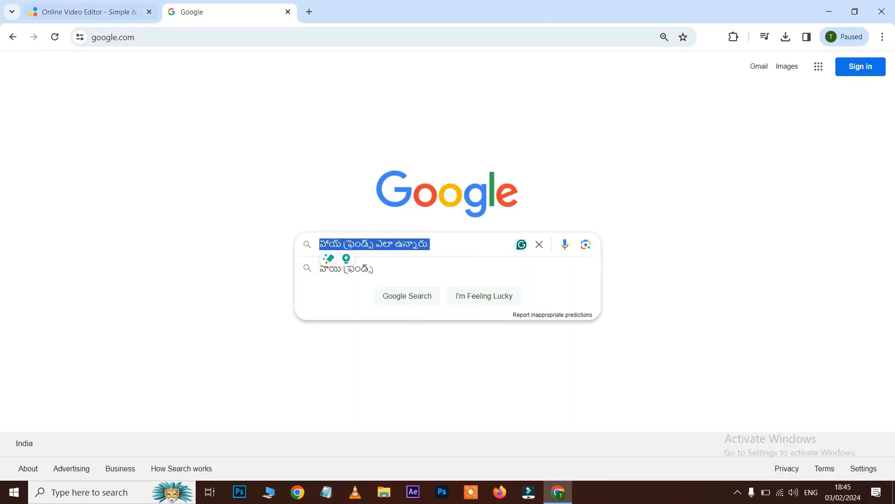
left_click(137, 14)
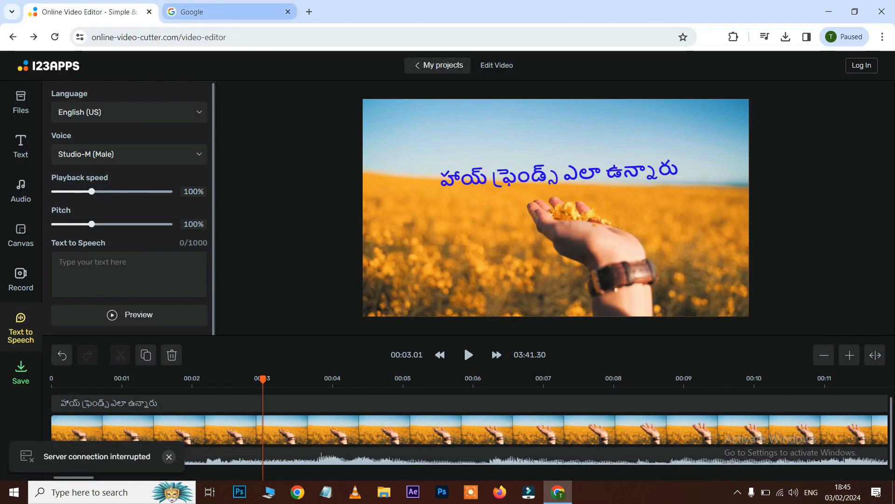
left_click(219, 12)
left_click_drag(474, 243, 308, 242)
key("ctrl+c")
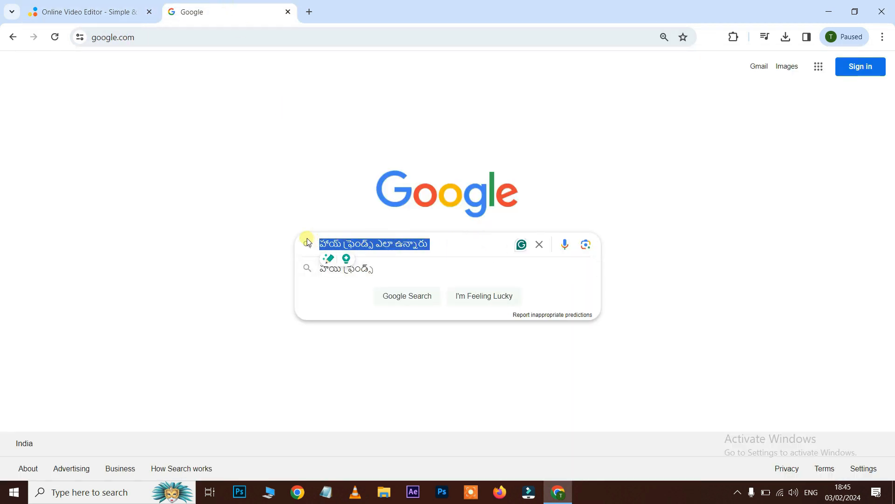
left_click(90, 12)
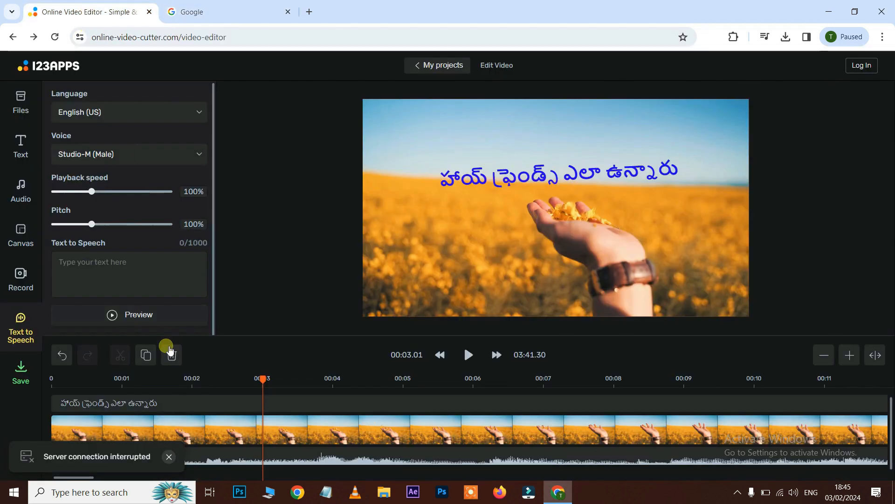
left_click(116, 270)
key("ctrl+v")
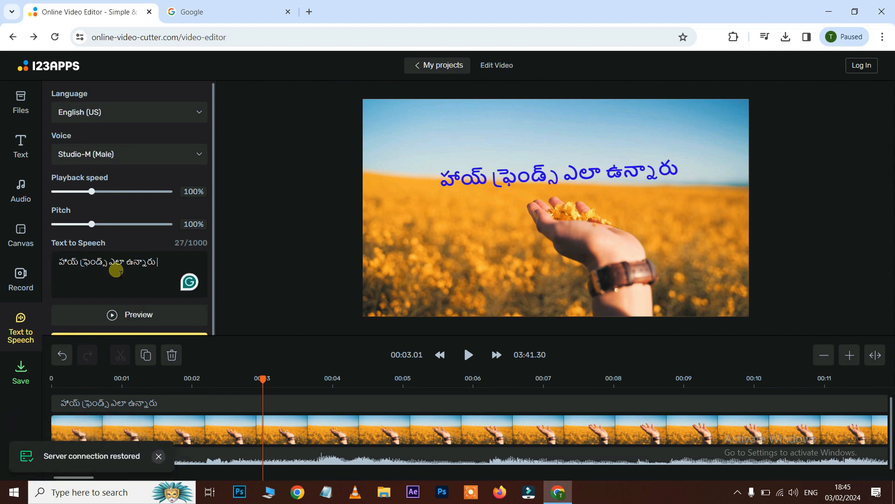
- Set the Text to Speech language to Telugu (India)
left_click(93, 113)
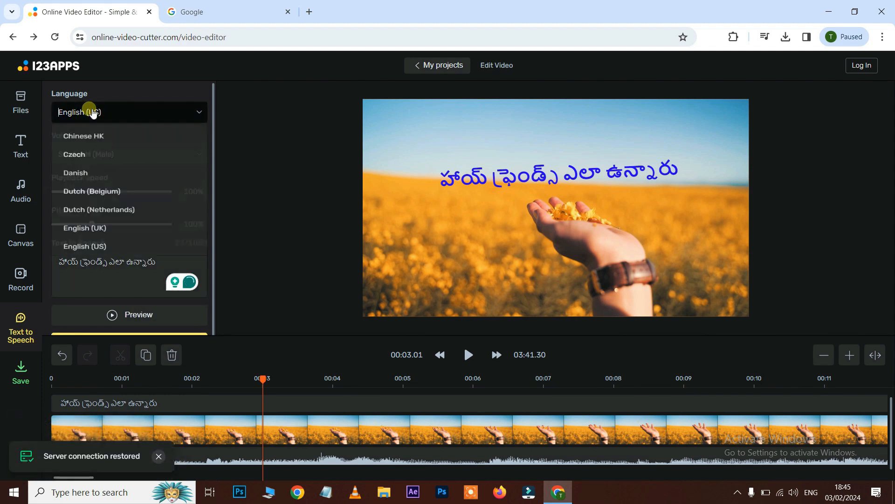
left_click_drag(208, 159, 209, 264)
scroll(125, 227, "up", 6)
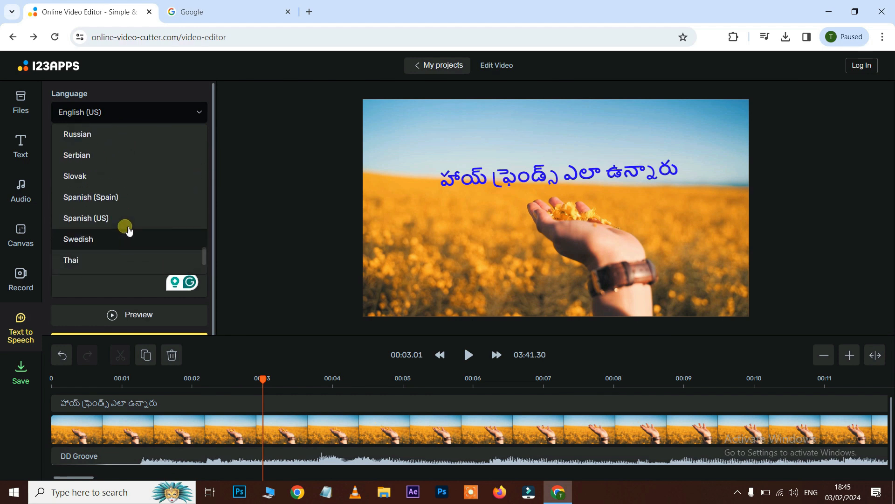
scroll(126, 228, "up", 2)
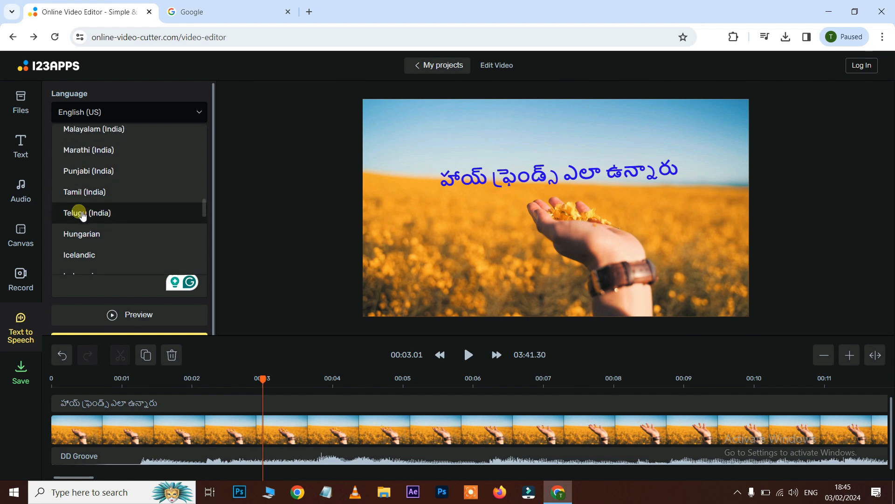
left_click(83, 214)
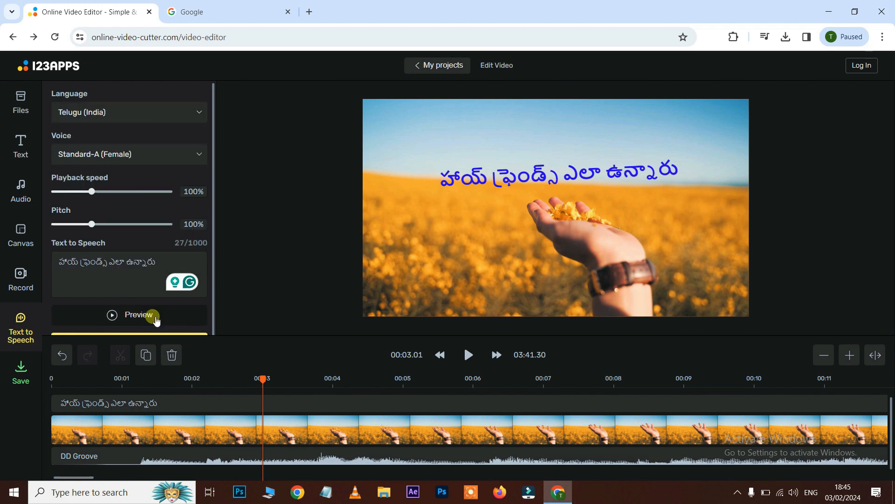
- Set the voice to Standard-B (Male) and preview the spoken Telugu phrase
left_click(79, 154)
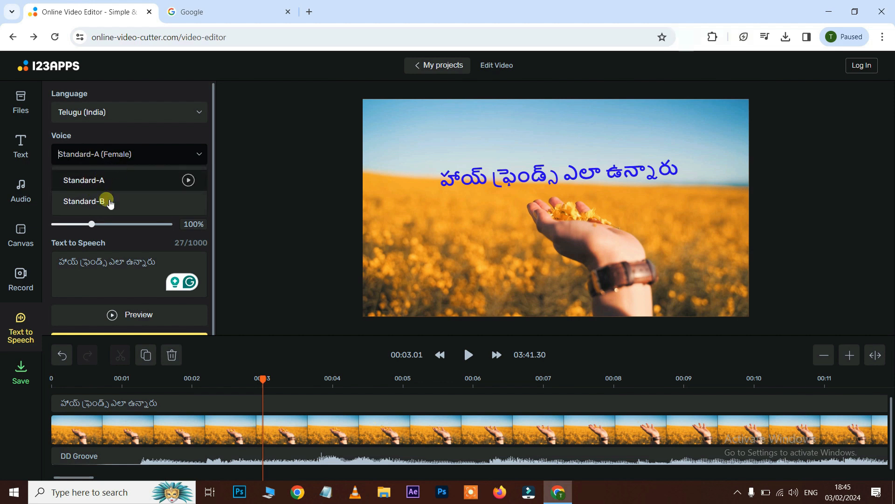
left_click(98, 179)
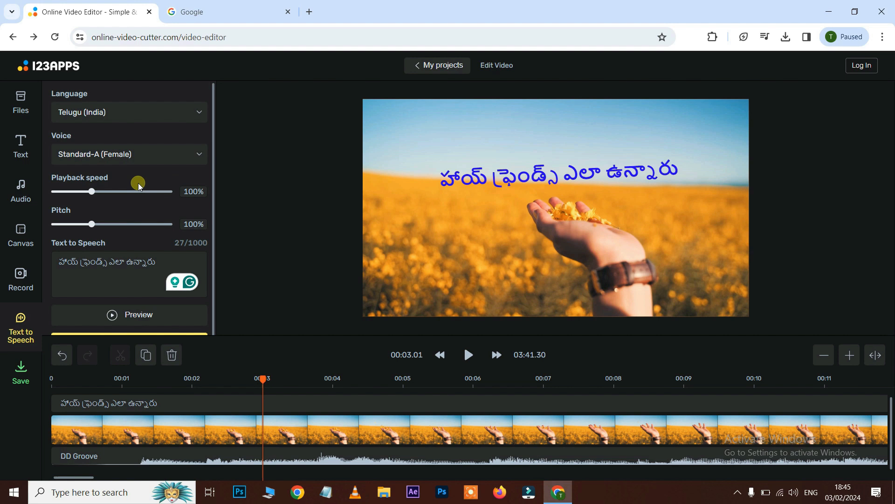
left_click(112, 317)
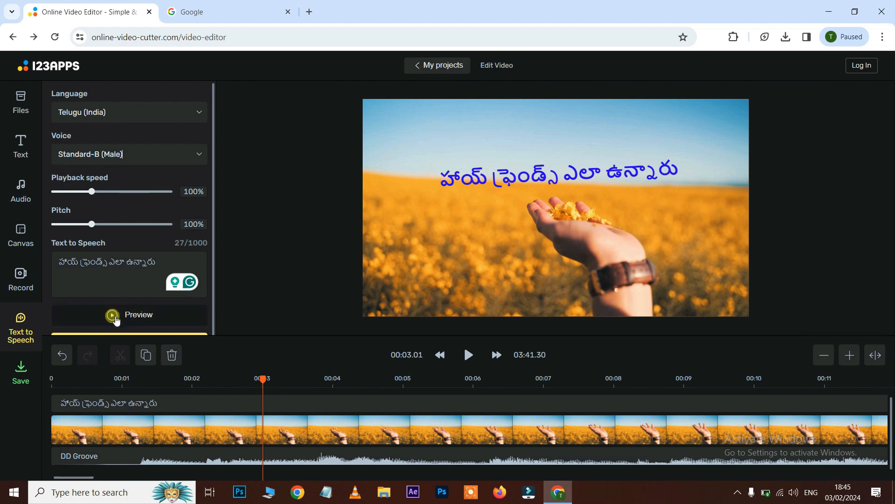
left_click(125, 247)
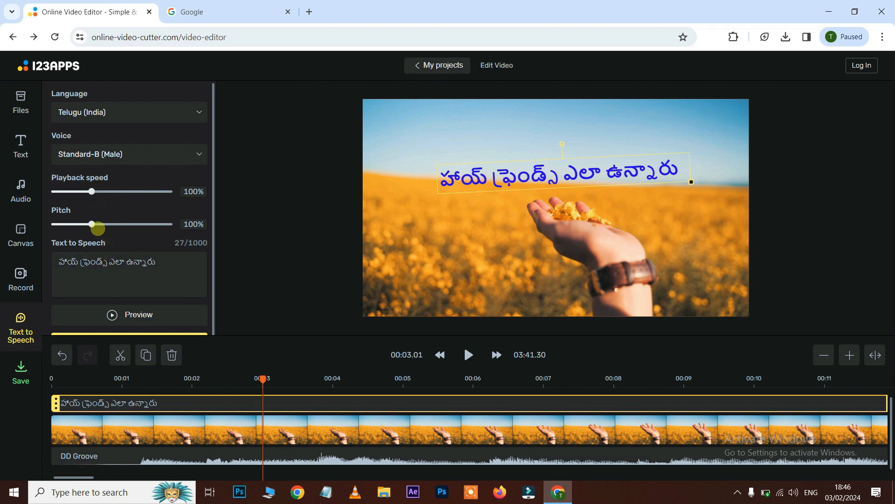
- Raise the speech pitch to 174%, switch the voice to Standard-A (Female), and preview the spoken phrase
left_click_drag(92, 225, 132, 224)
left_click(112, 153)
left_click(94, 176)
left_click(126, 313)
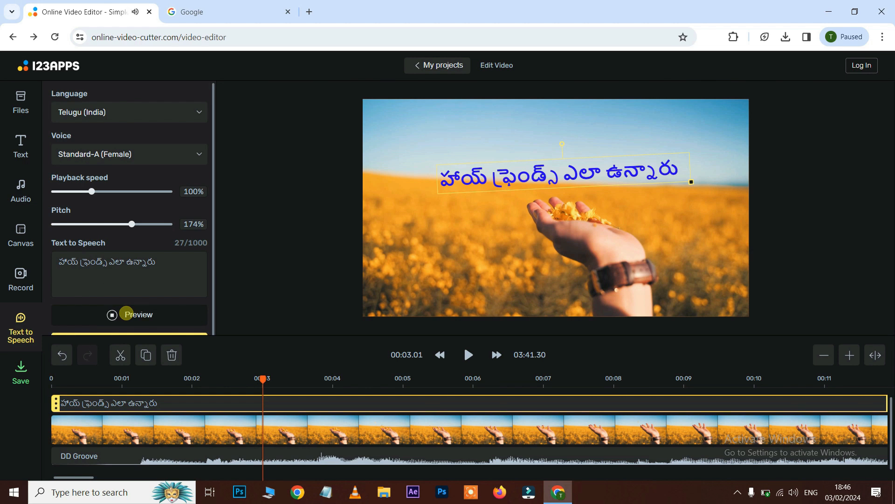
- Lower the speech pitch and preview the Telugu phrase again
left_click_drag(132, 225, 69, 225)
left_click(132, 314)
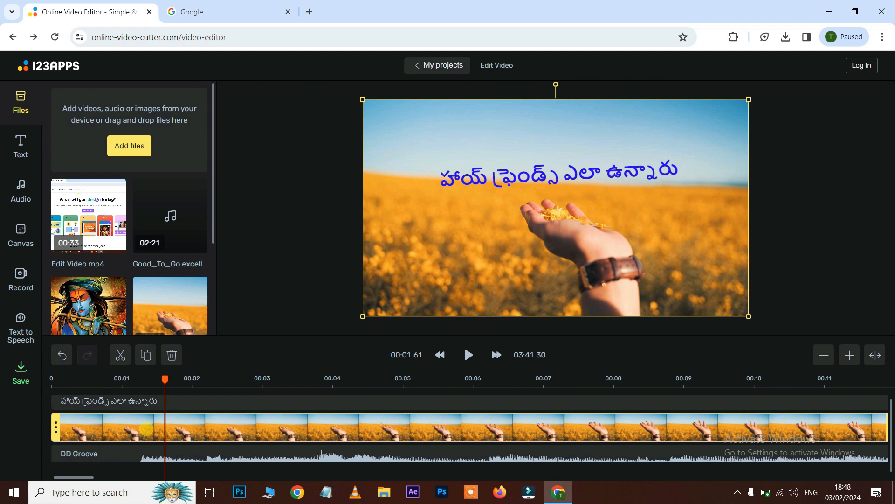
- Duplicate the video clip onto a second track and shrink the copy into a small picture-in-picture inset at the lower left
left_click(145, 355)
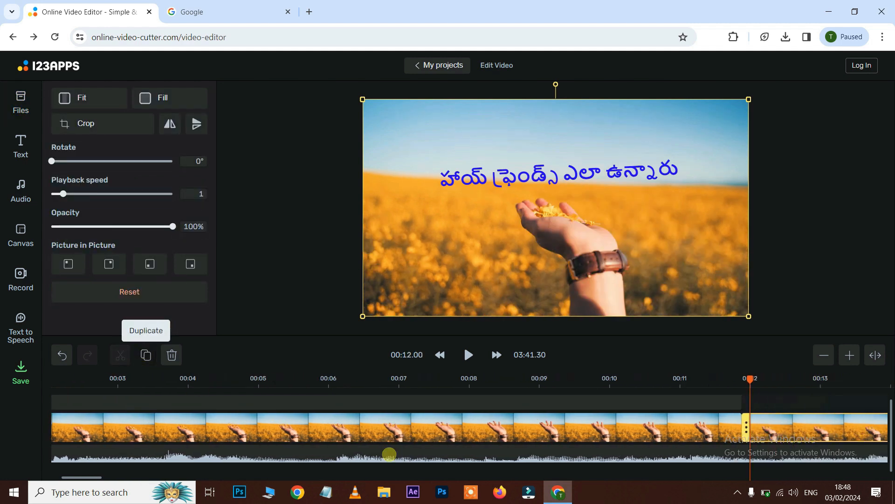
left_click_drag(602, 427, 387, 397)
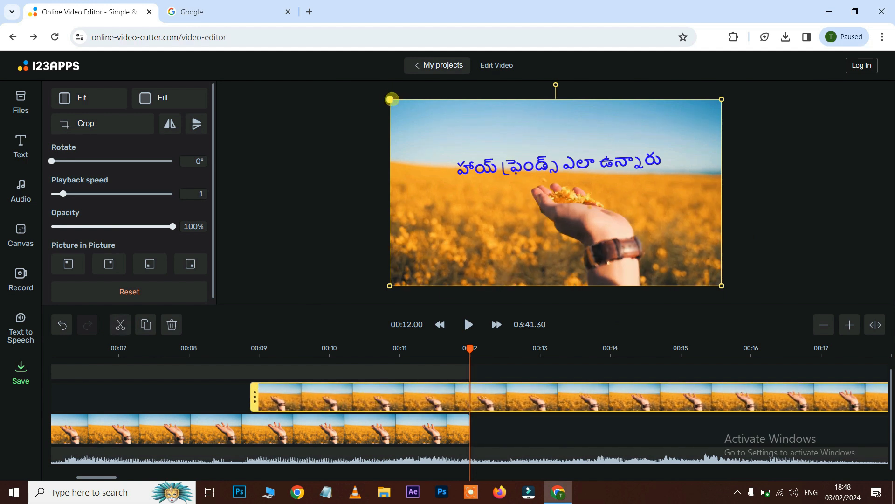
left_click_drag(390, 99, 534, 182)
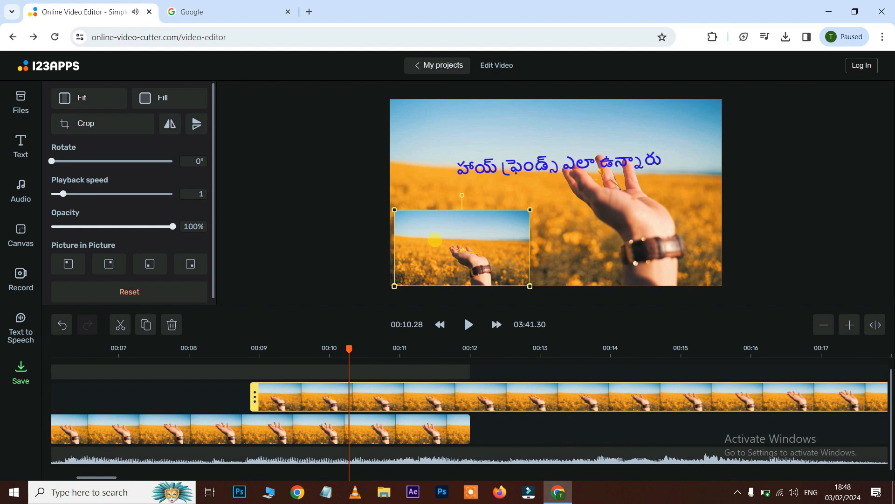
- Play the preview briefly, then delete the duplicated inset clip
key("space")
key("space")
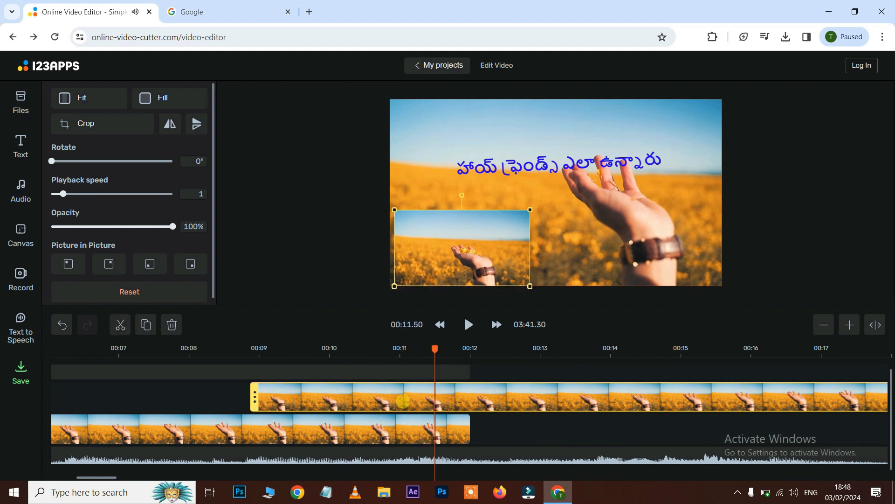
key("Delete")
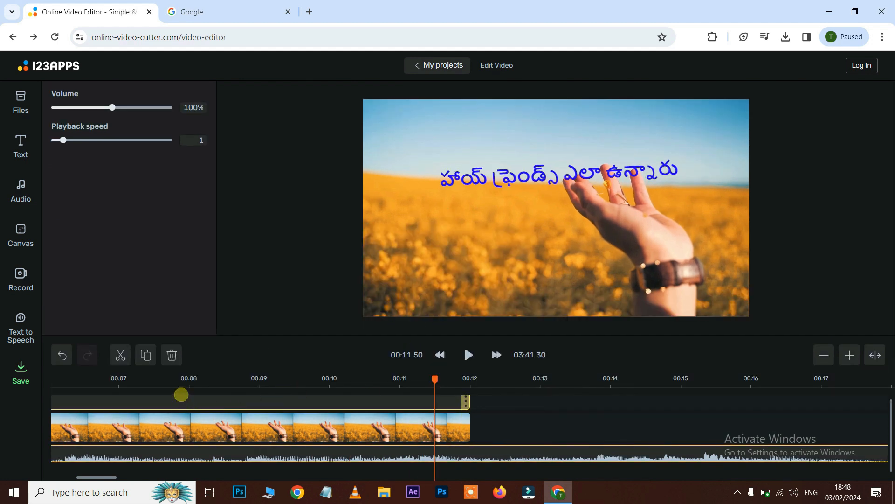
- Open the export options and try exporting as MP4 at 1080p, dismissing the premium offer
left_click_drag(190, 381, 162, 382)
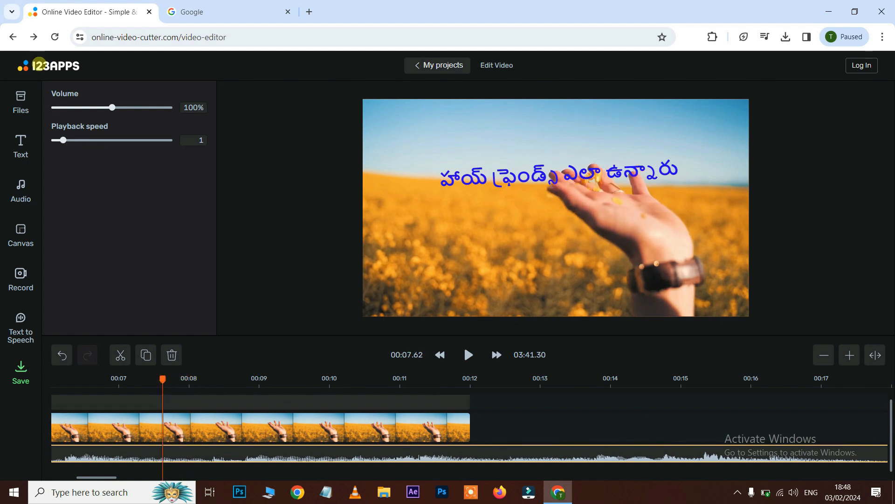
left_click(20, 101)
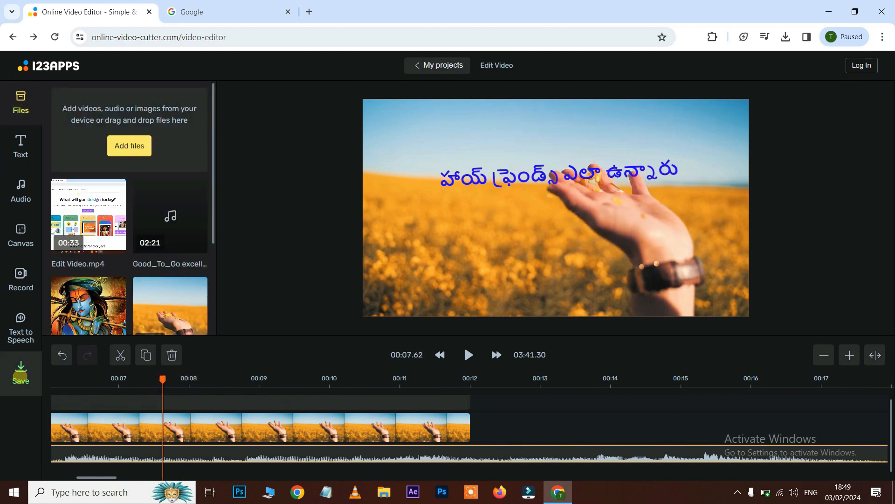
left_click(19, 377)
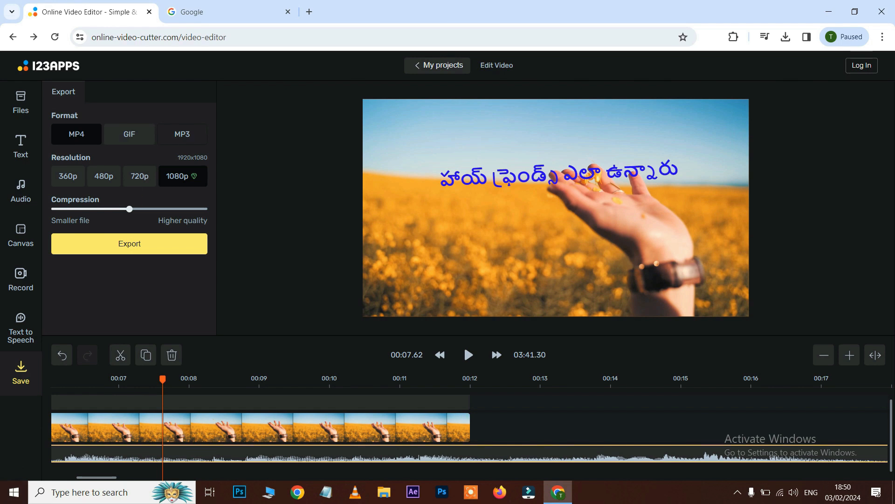
left_click(140, 175)
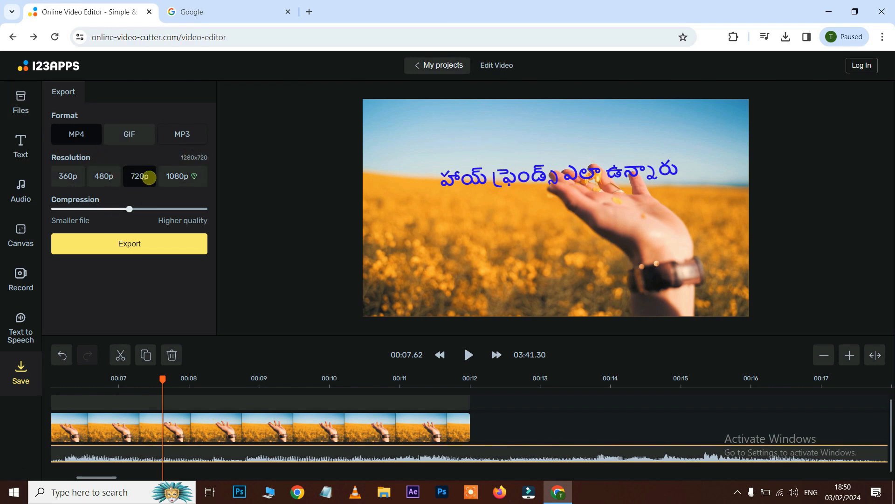
left_click(178, 178)
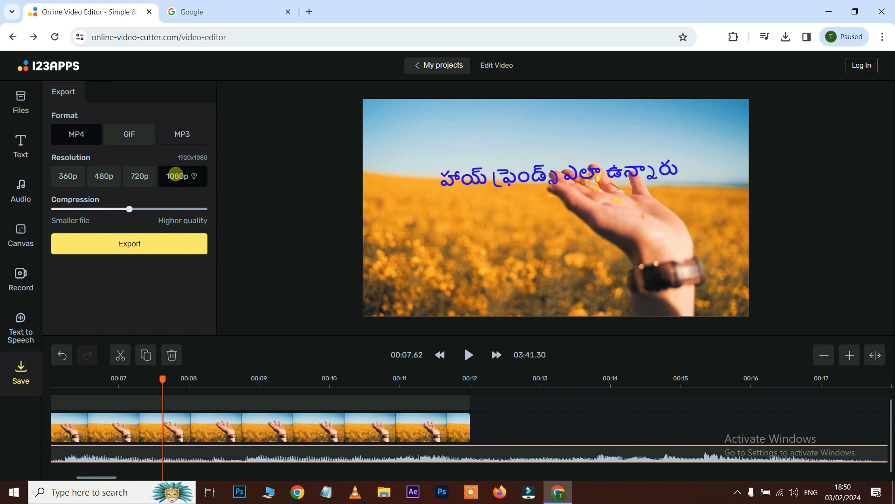
left_click(154, 251)
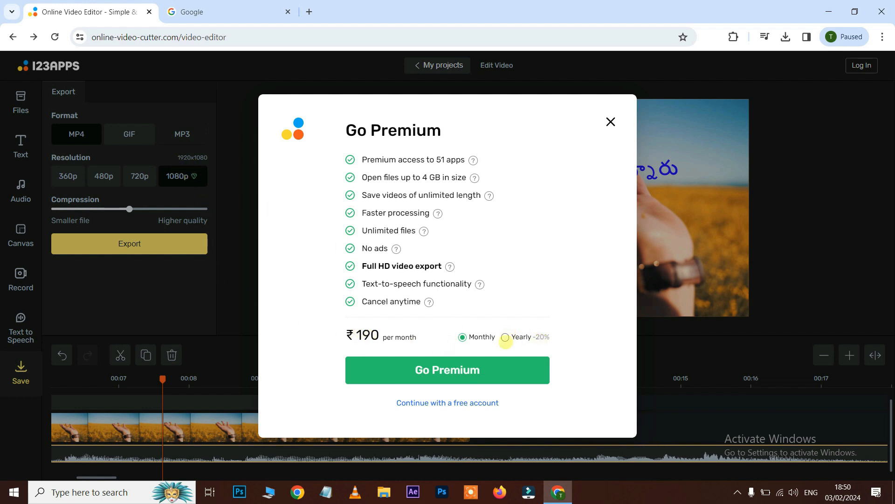
left_click(549, 338)
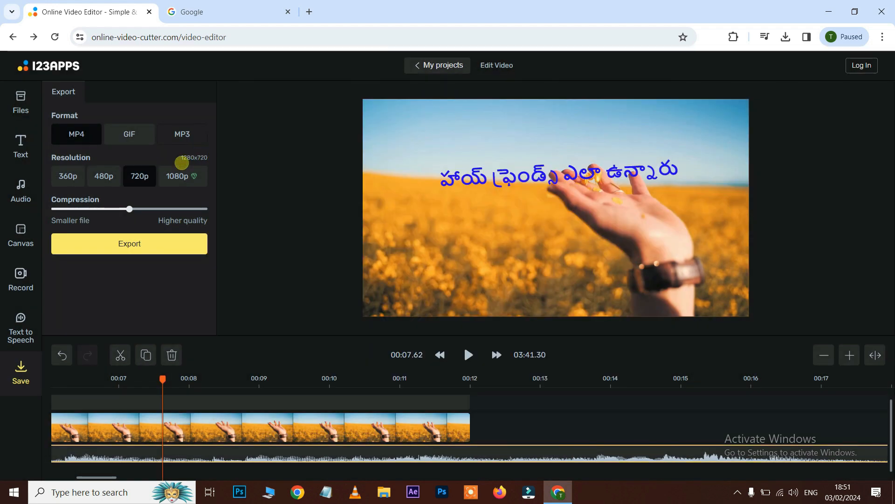
- Set the resolution to 720p and compression to highest quality, then export the video as MP4
left_click(178, 175)
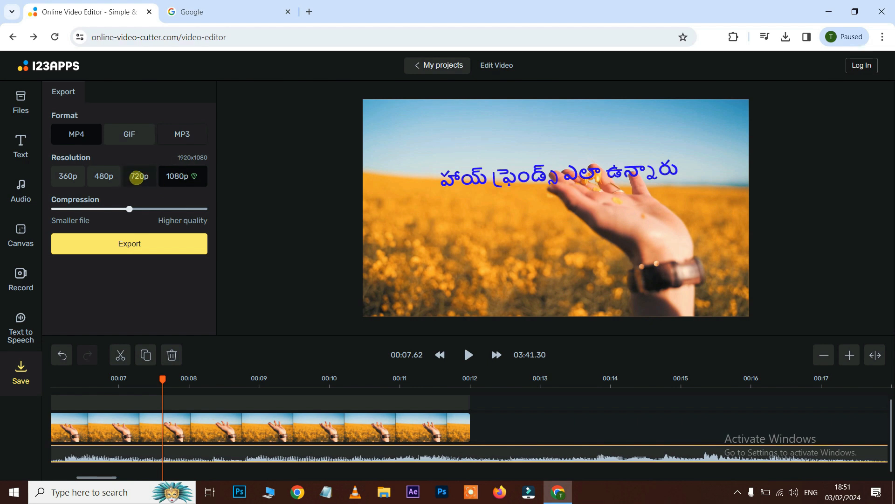
left_click(133, 175)
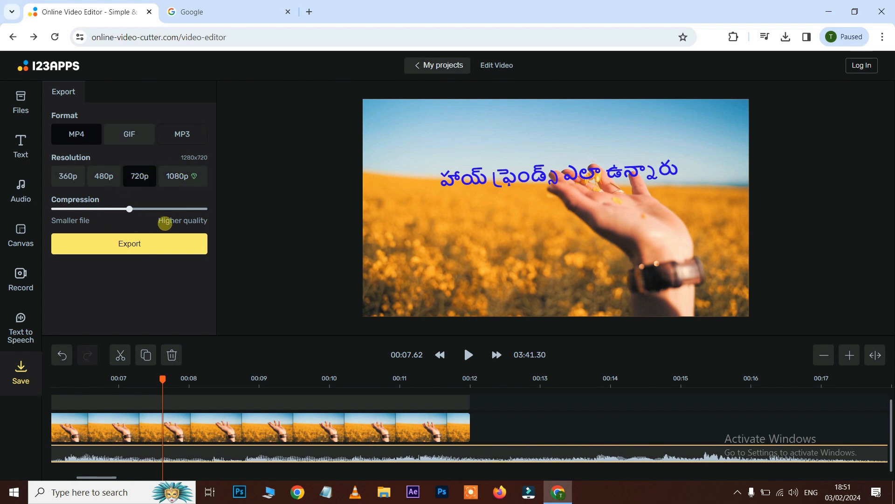
left_click_drag(132, 211, 210, 214)
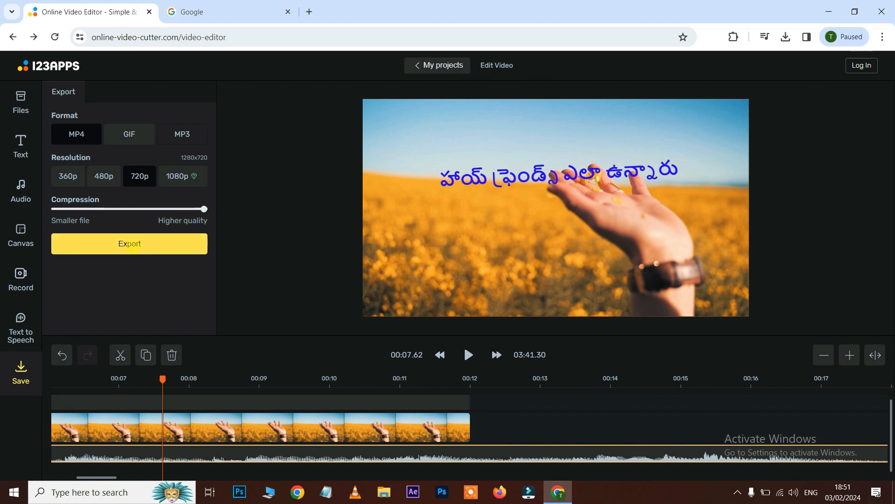
left_click(133, 243)
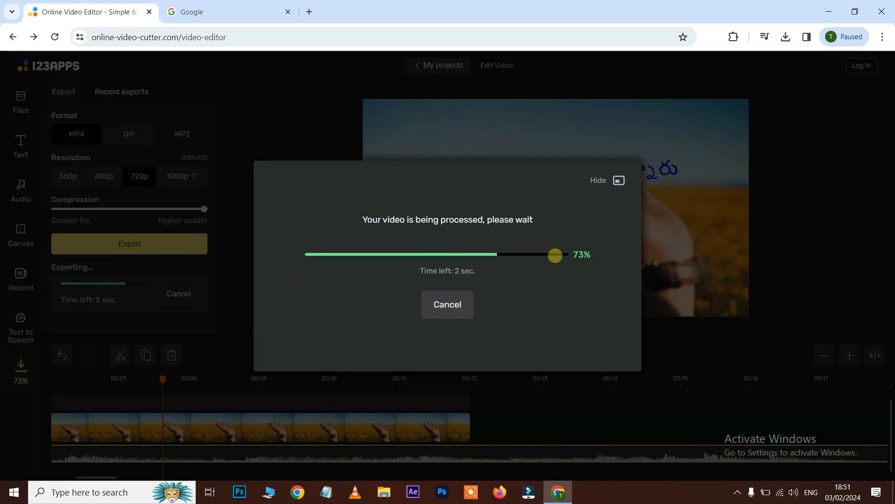
left_click(453, 308)
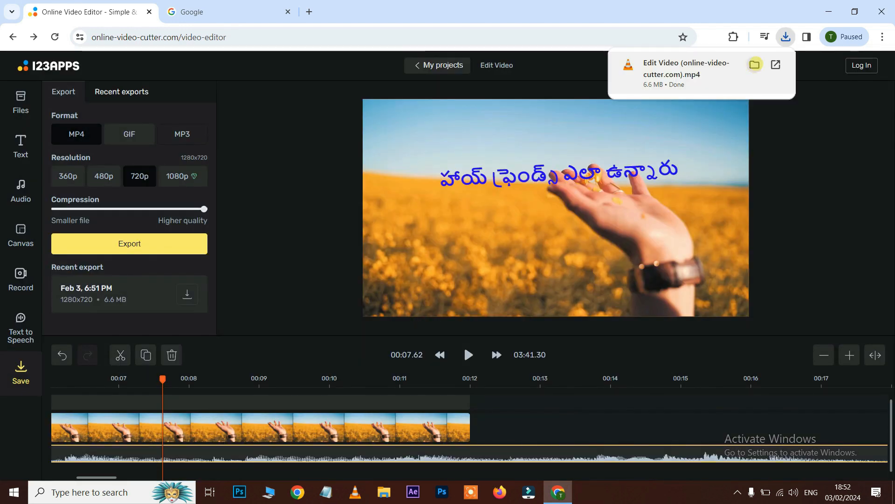
- Open the downloaded video from its folder and play it in VLC media player
left_click(755, 65)
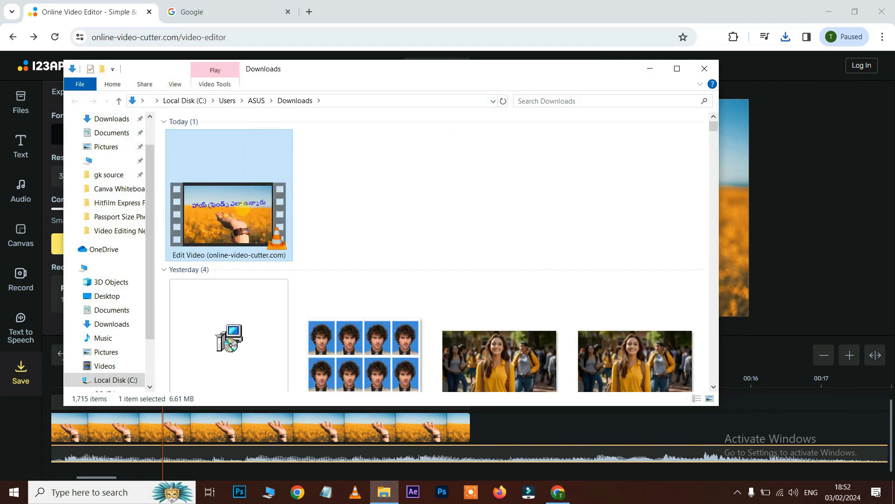
double_click(242, 208)
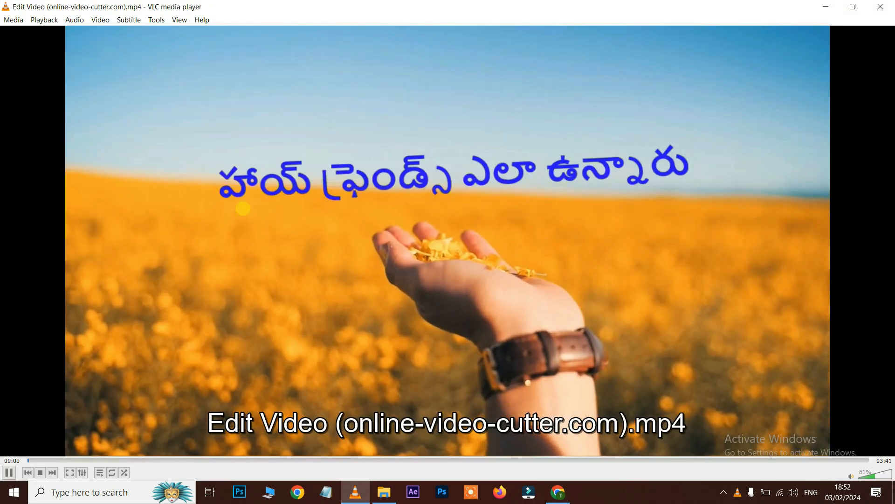